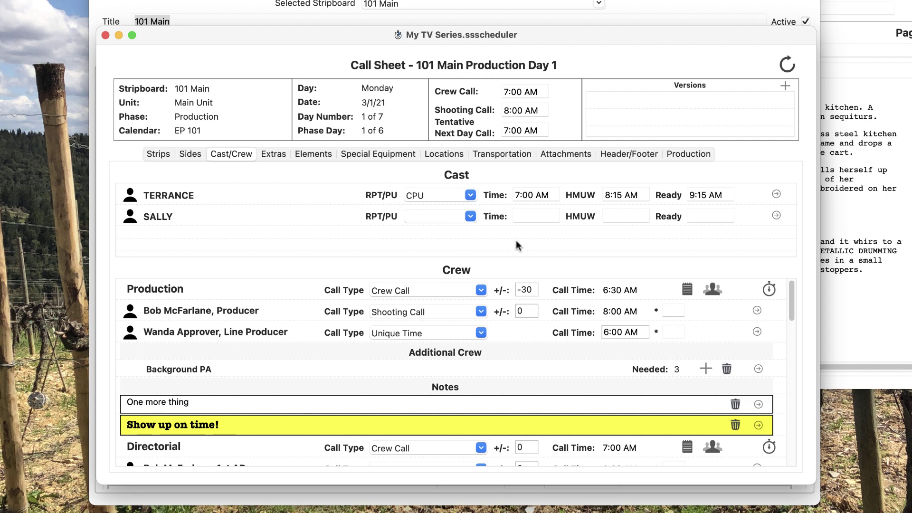
Open the call sheet's extras and give the Paramedics group a ready time of 8:00 AM with 60 prep minutes.
left_click(273, 153)
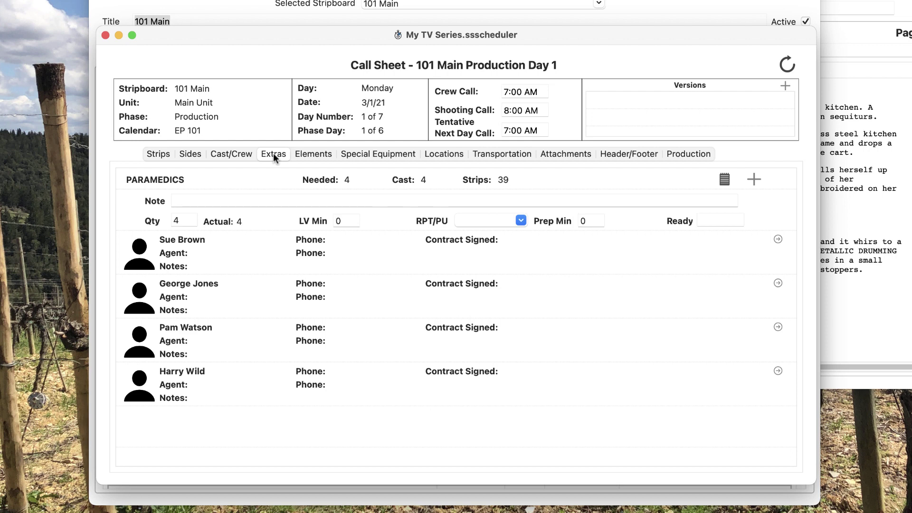
left_click(729, 225)
type("8am")
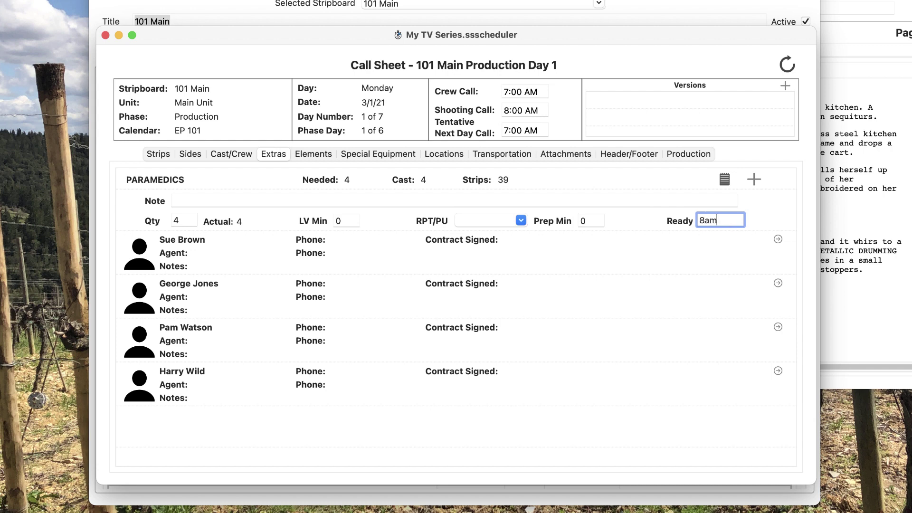
key("Tab")
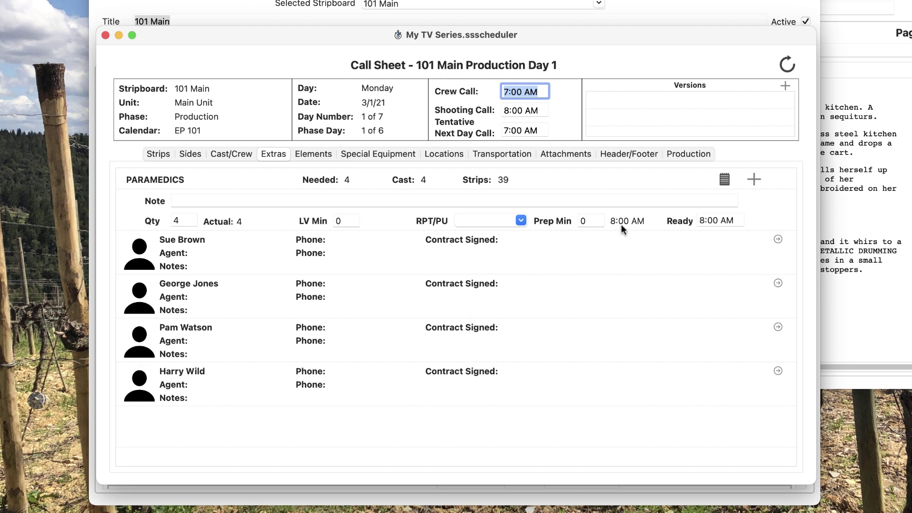
left_click(578, 221)
type("60")
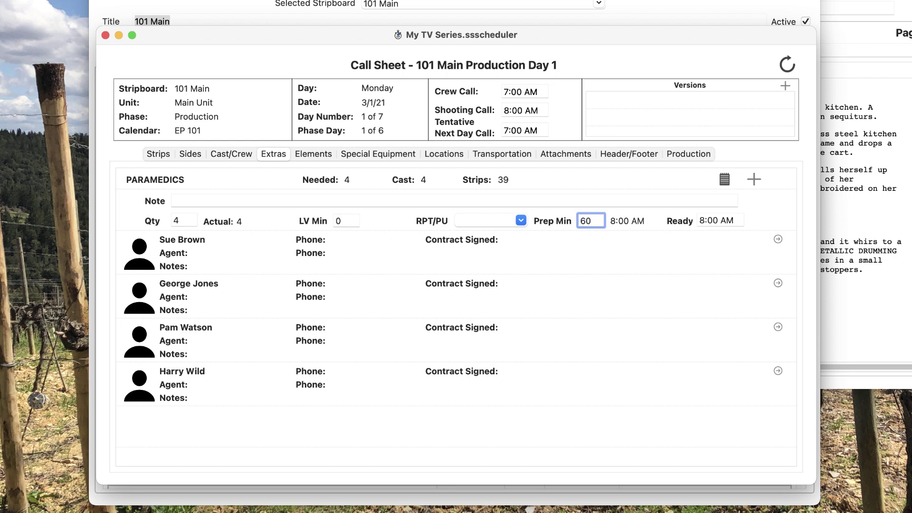
key("Tab")
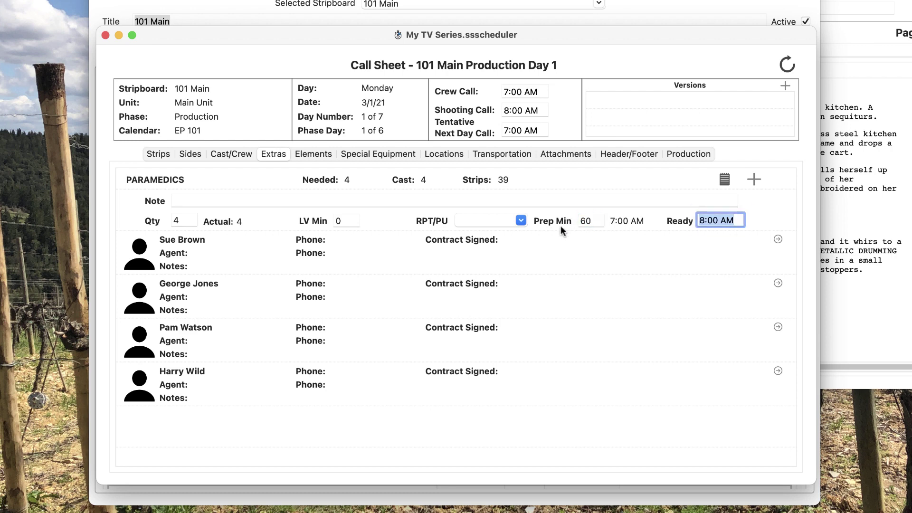
Set the Paramedics time group's RPT/PU to RPT and its LV Min to 30.
left_click(509, 223)
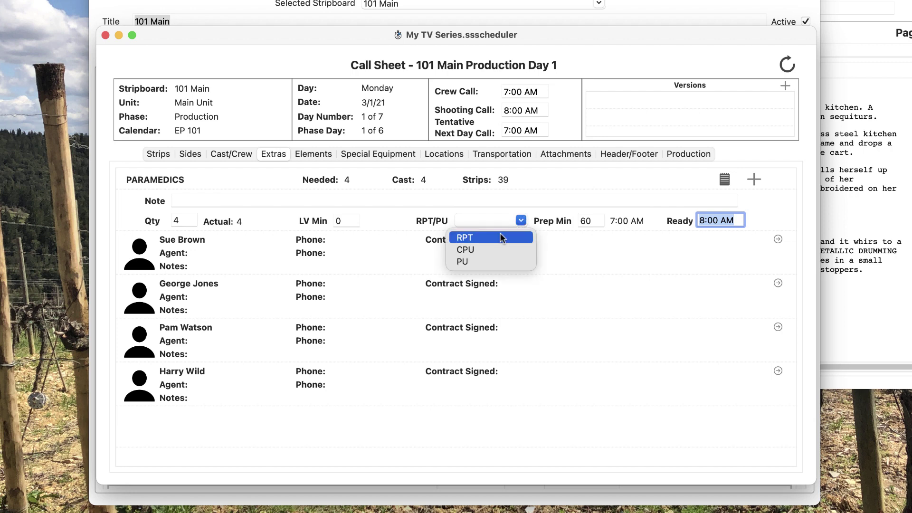
left_click(500, 232)
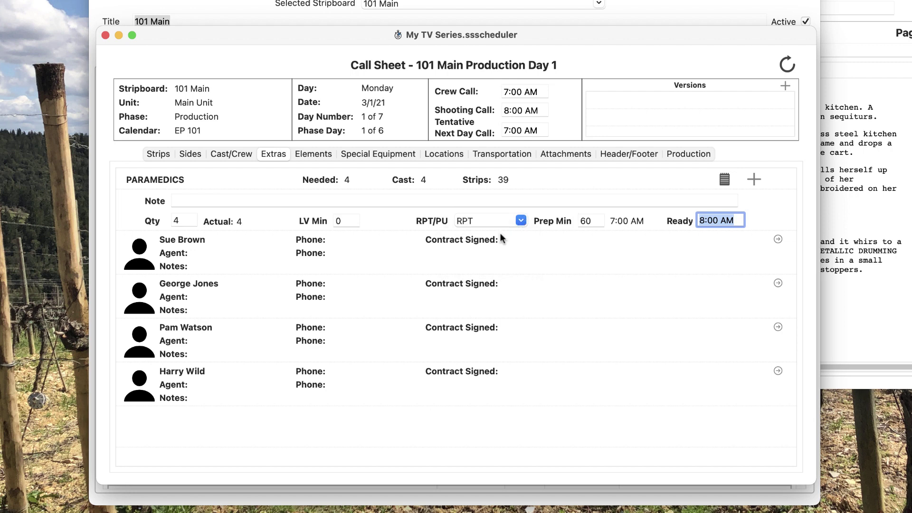
left_click(357, 220)
type("30")
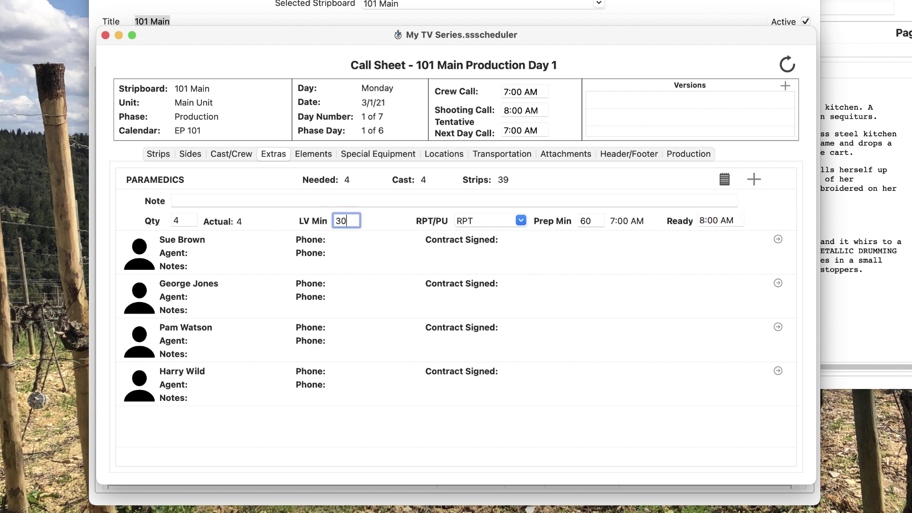
key("Tab")
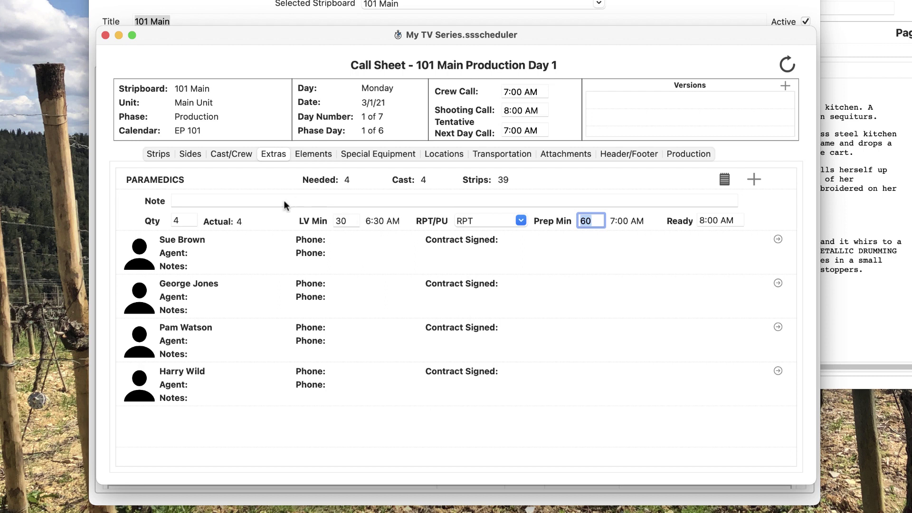
Add the note "Early Bus" to the Paramedics time group and set its quantity to 2.
left_click(232, 196)
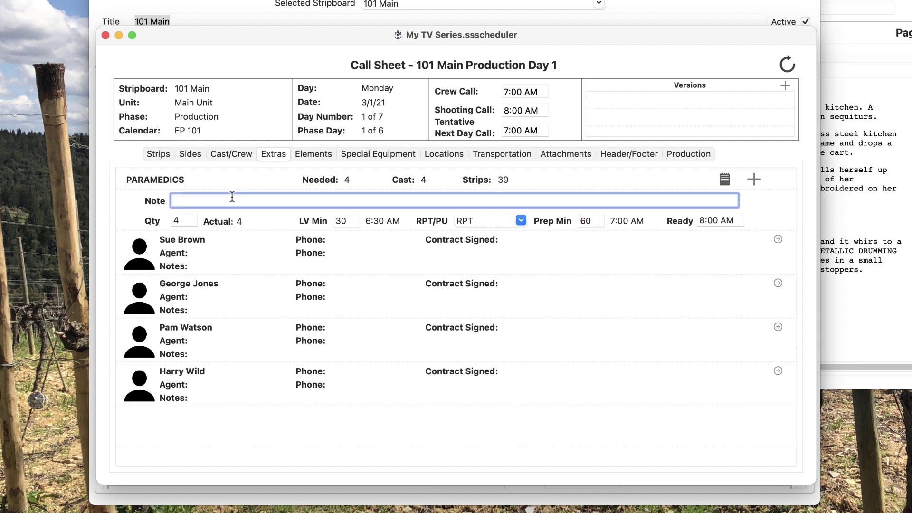
type("Early Bus")
key("Tab")
type("2")
key("Tab")
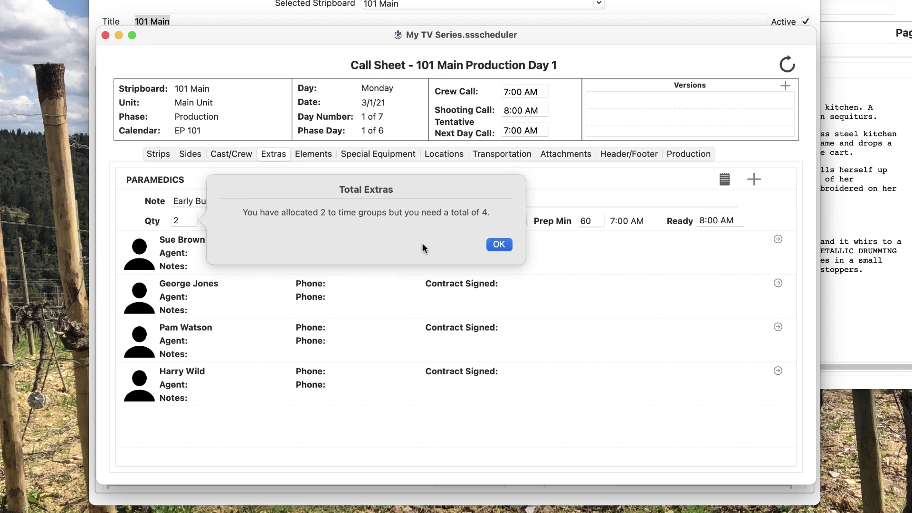
left_click(496, 245)
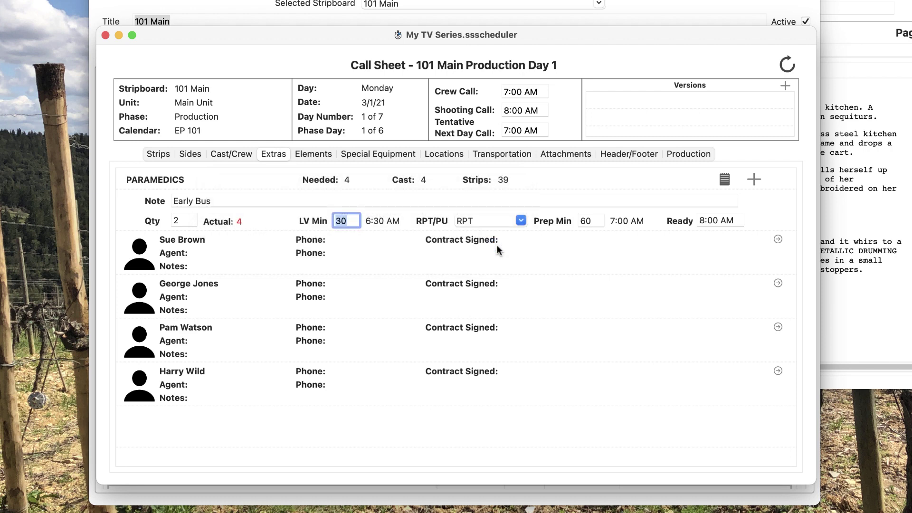
Add a second Paramedics time group with the note "Late Bus" and a quantity of 2.
left_click(756, 180)
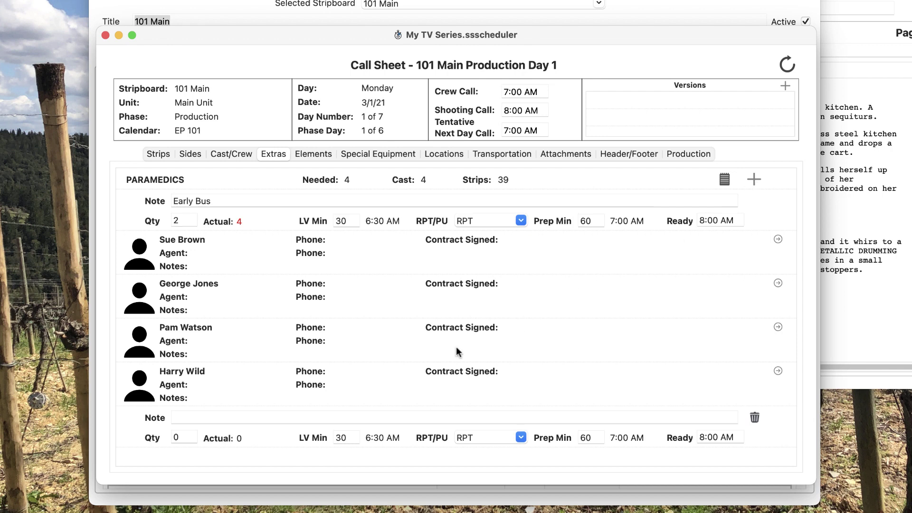
left_click(278, 418)
type("L")
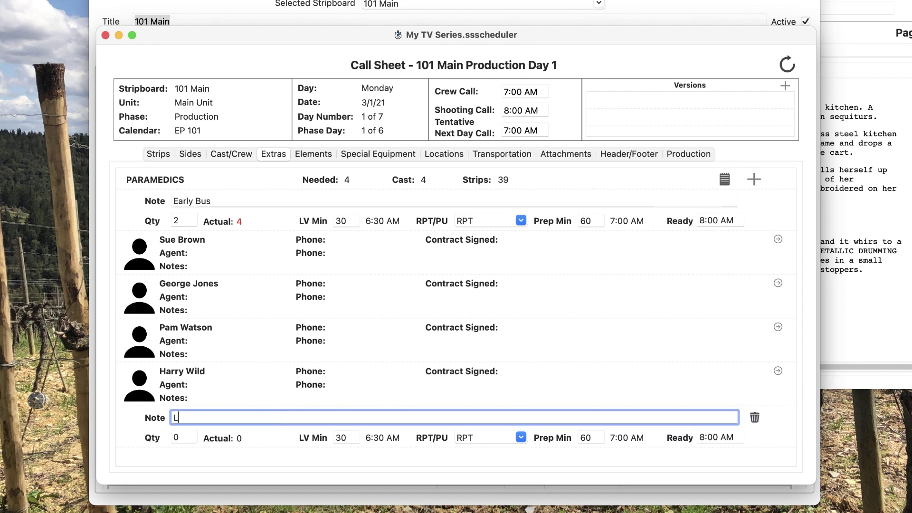
type("ate Bus")
key("Tab")
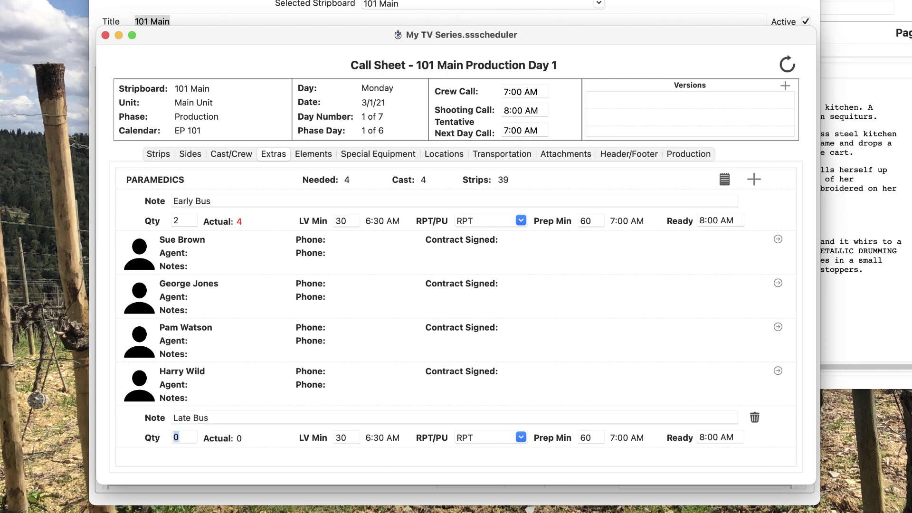
type("2")
key("Tab")
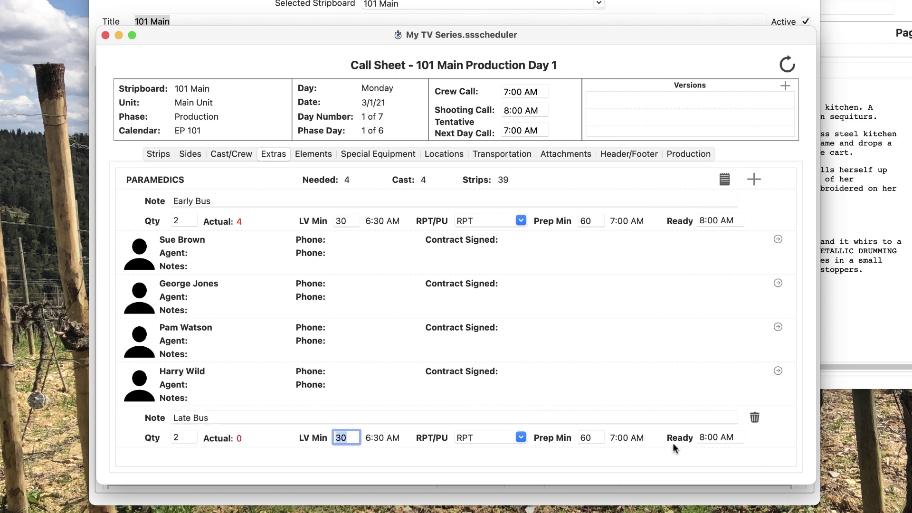
Set the Late Bus time group's ready time to 10:30 AM.
left_click_drag(699, 436, 743, 436)
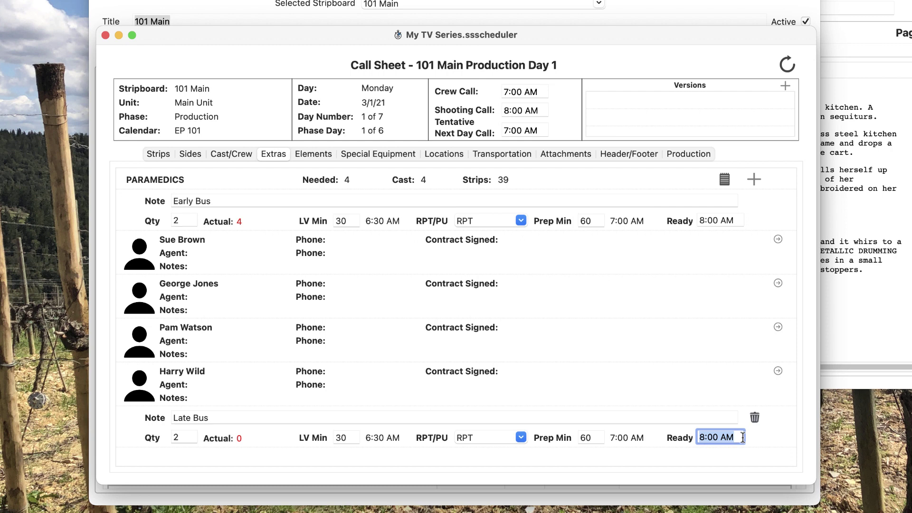
type("10:30am")
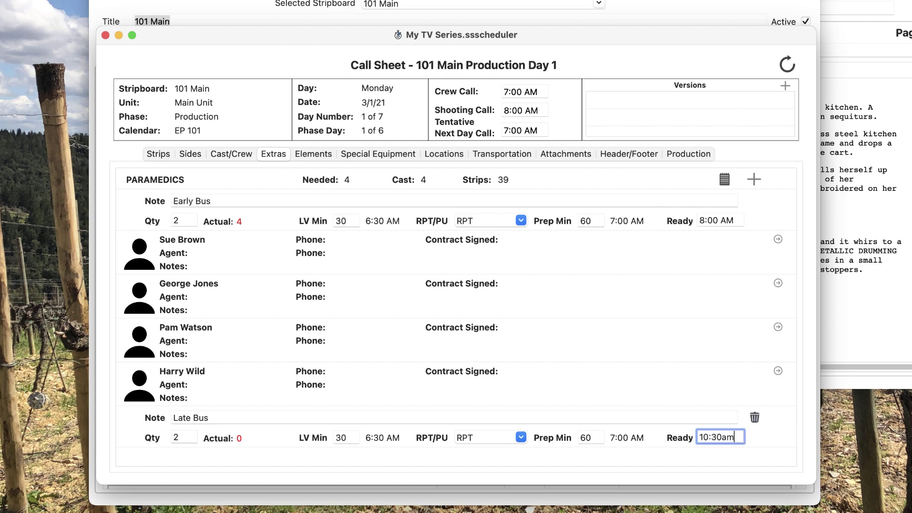
key("Tab")
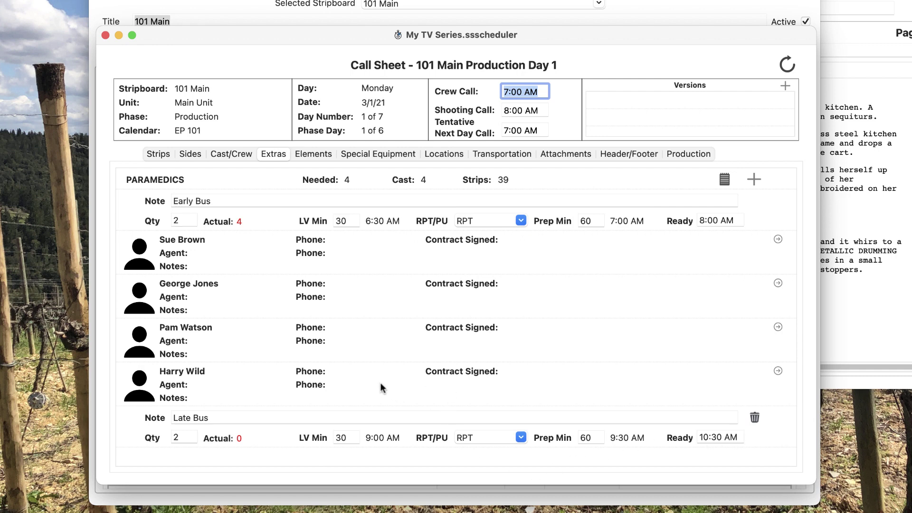
Move the last two Paramedics extras into the Late Bus time group and remove that group.
left_click_drag(380, 383, 380, 428)
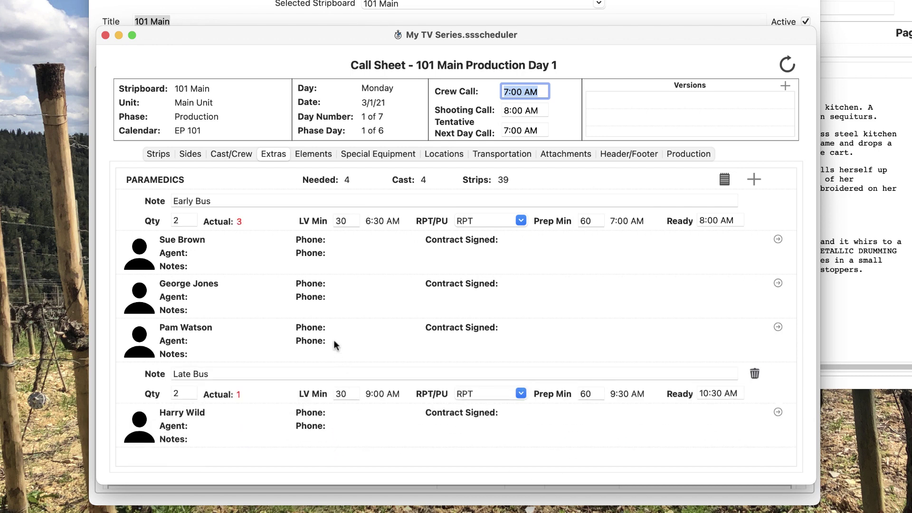
left_click_drag(333, 343, 364, 448)
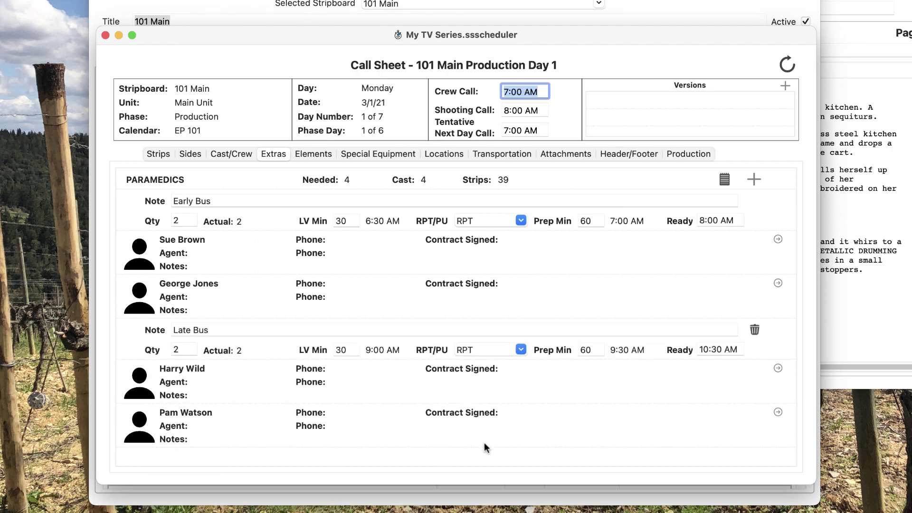
left_click(755, 330)
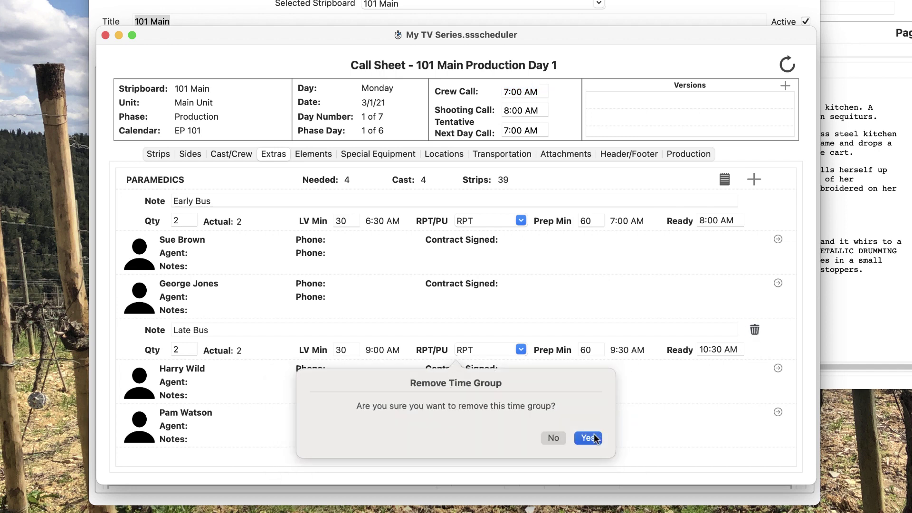
left_click(589, 436)
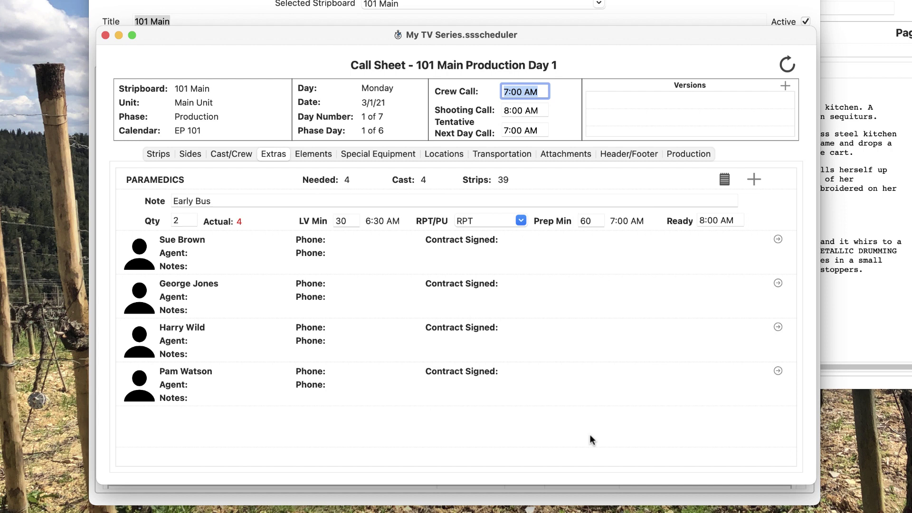
Enter 2/9/21 as the first Paramedics extra's contract-signed date and discard the changes.
double_click(376, 258)
left_click(478, 175)
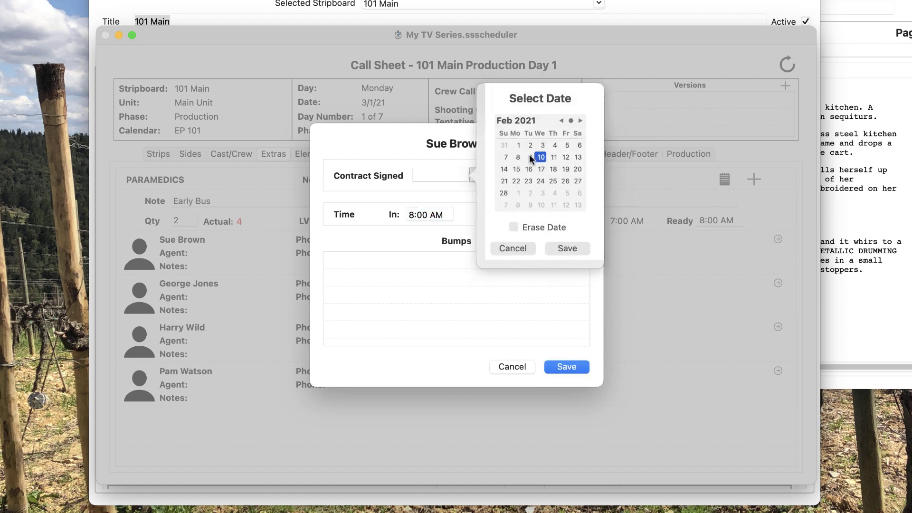
left_click(557, 248)
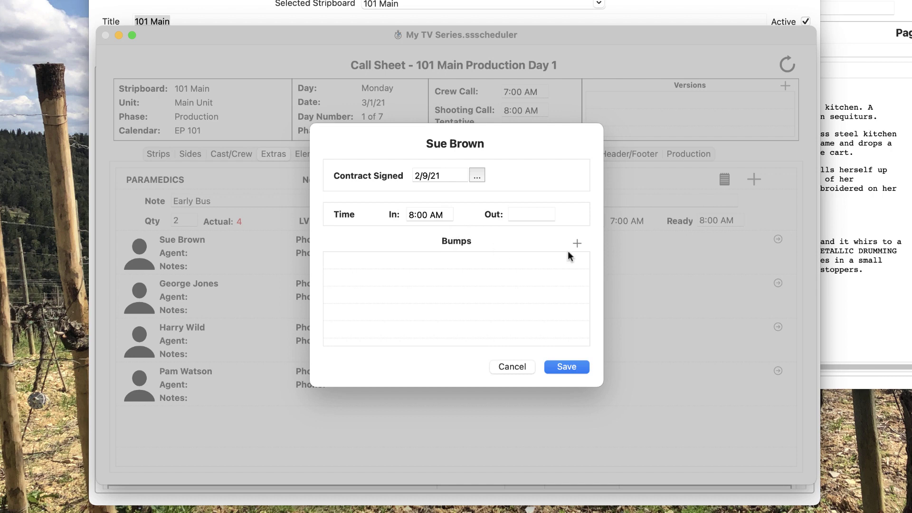
left_click(513, 367)
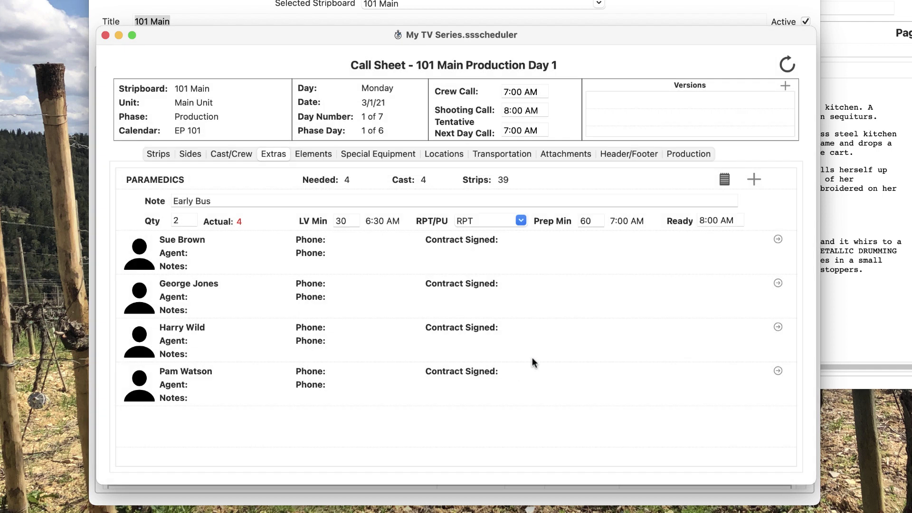
Create a departmental note for Paramedics reading "All in costume." in AmericanTypewriter-Light, size 22.
left_click(724, 181)
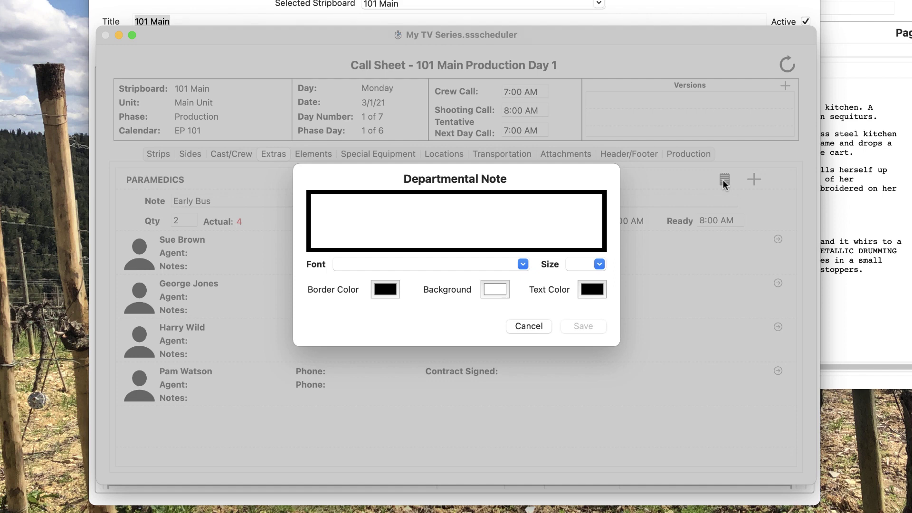
type("All in co")
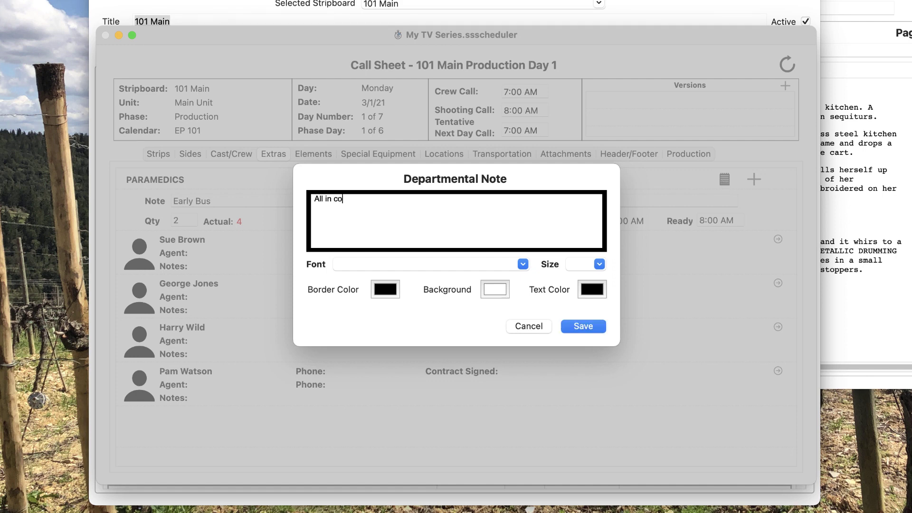
type("stume.")
left_click(523, 264)
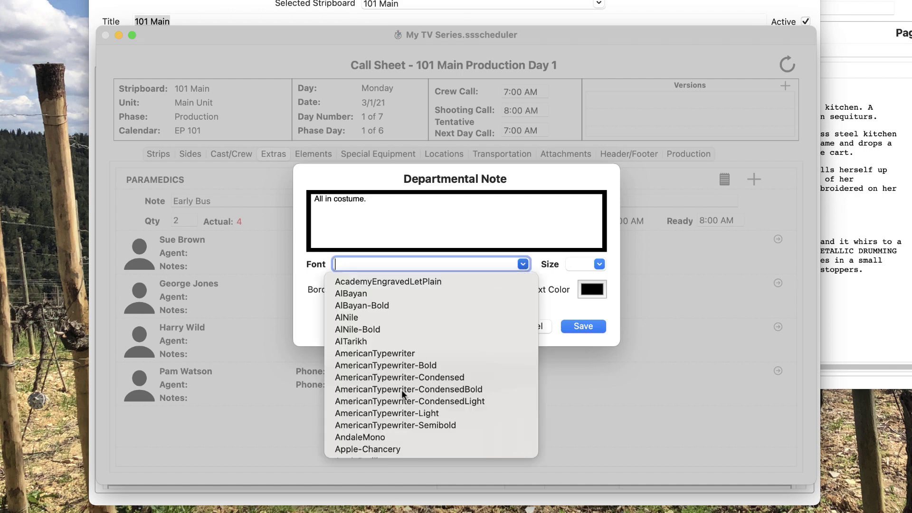
left_click(404, 414)
left_click(600, 265)
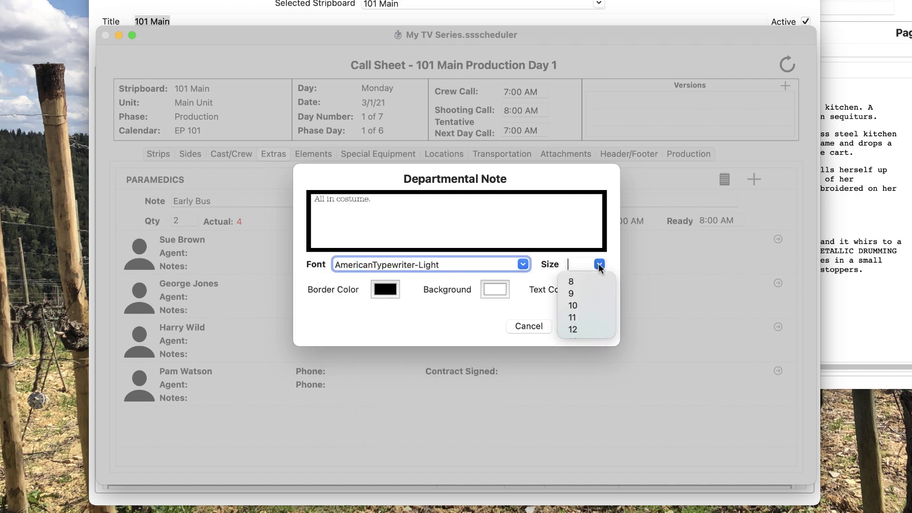
scroll(572, 318, "down", 4)
left_click(580, 306)
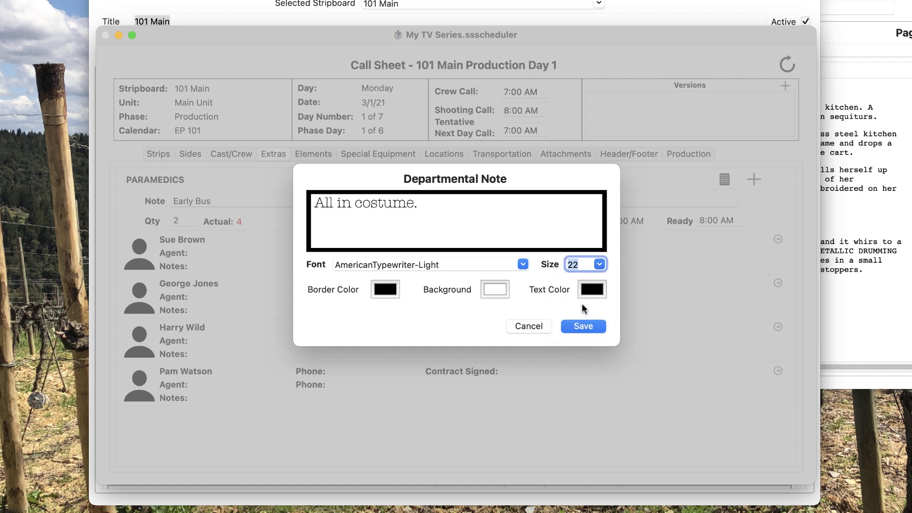
Give the departmental note a cyan background and save it.
left_click(494, 289)
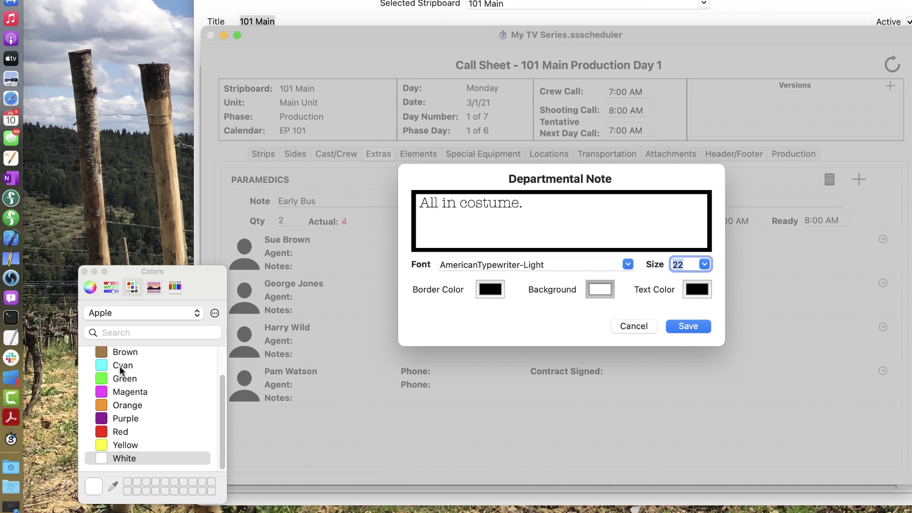
left_click(19, 365)
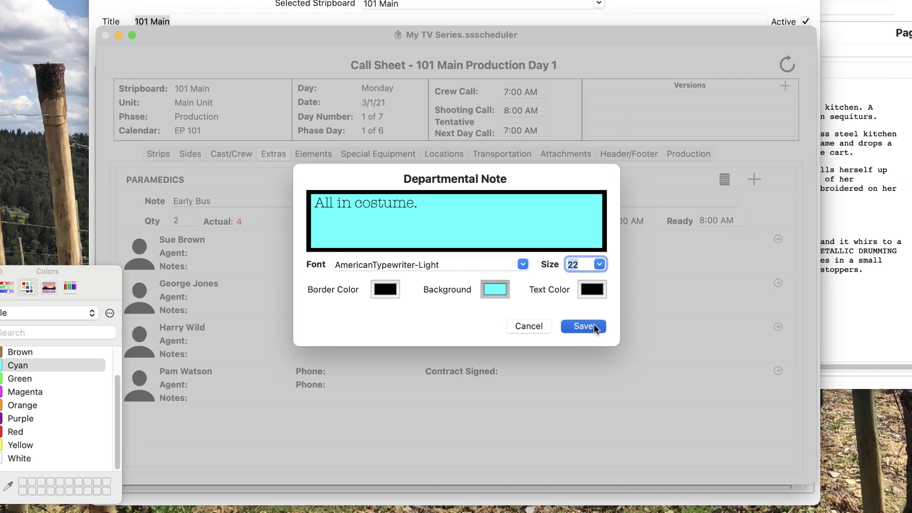
left_click(684, 325)
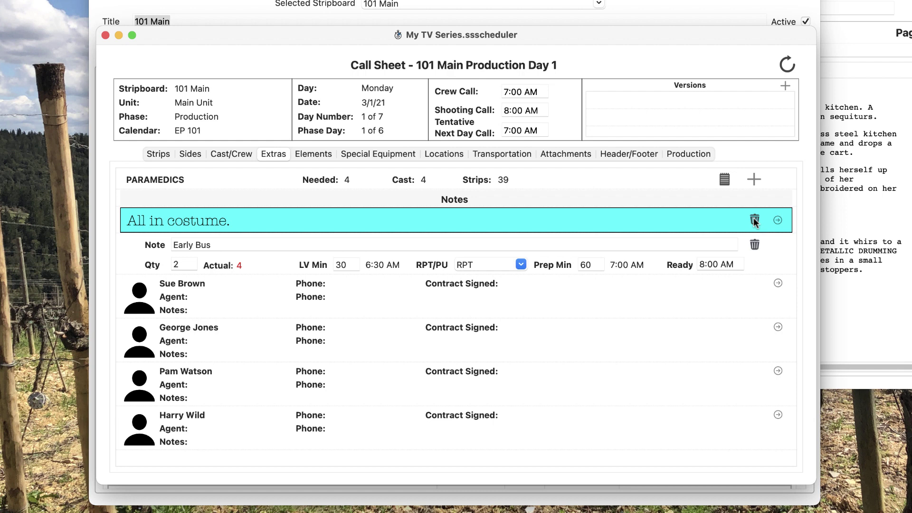
Open the Paramedics departmental note for editing and close it without changes.
double_click(626, 219)
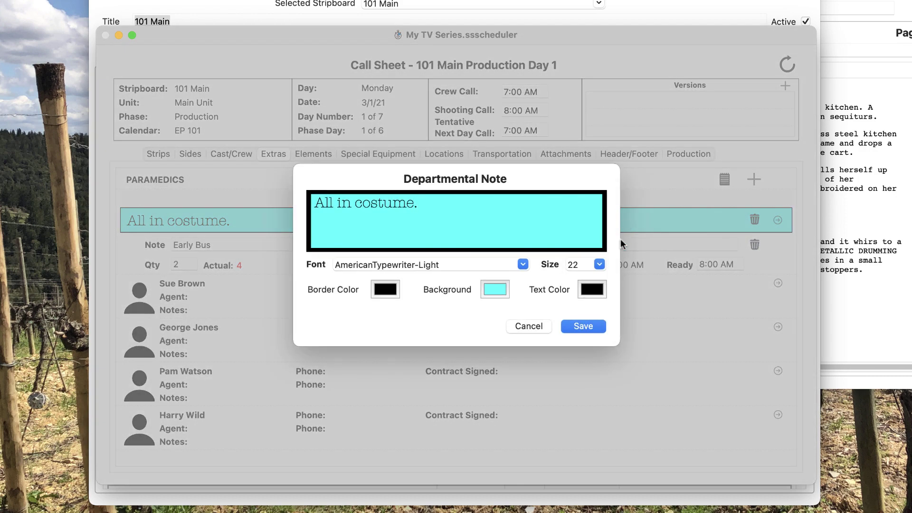
left_click(529, 327)
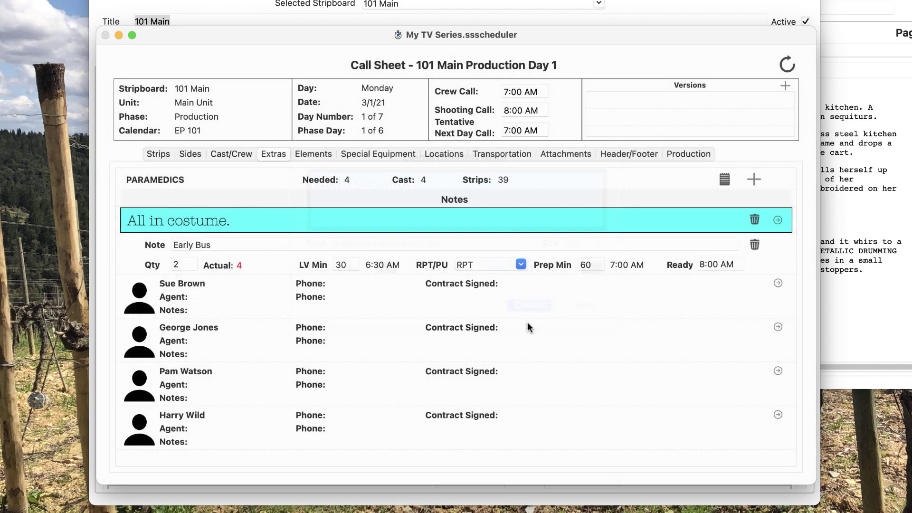
Review the Stretcher Dummy element and its Property entry in strip 39's department breakdown, and close the strip.
left_click(305, 154)
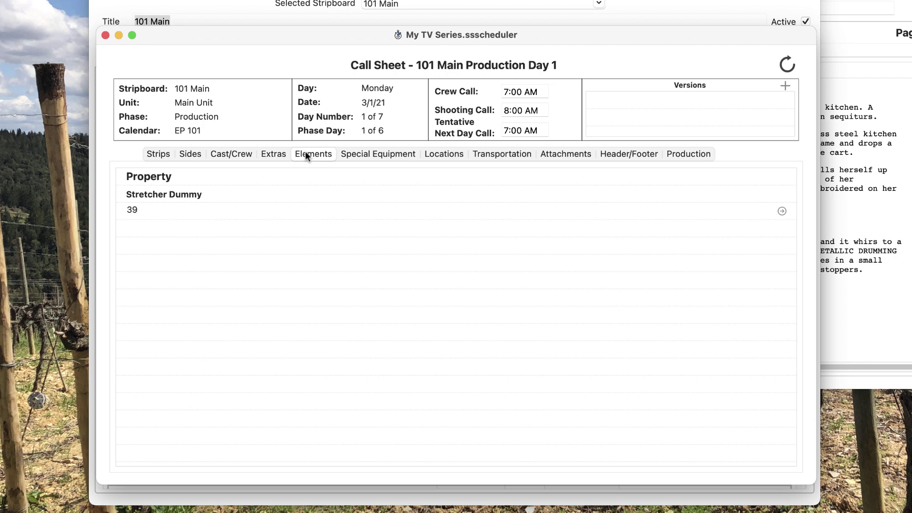
double_click(313, 210)
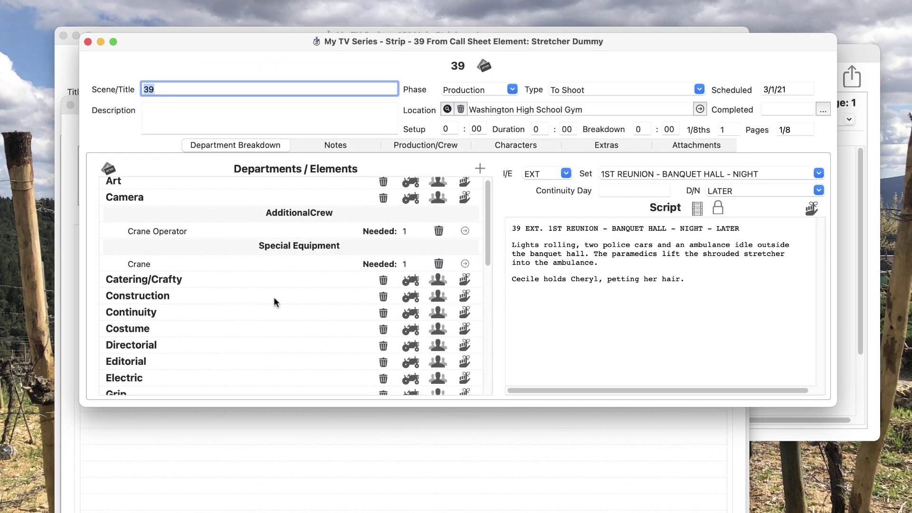
scroll(273, 297, "down", 5)
scroll(274, 297, "down", 6)
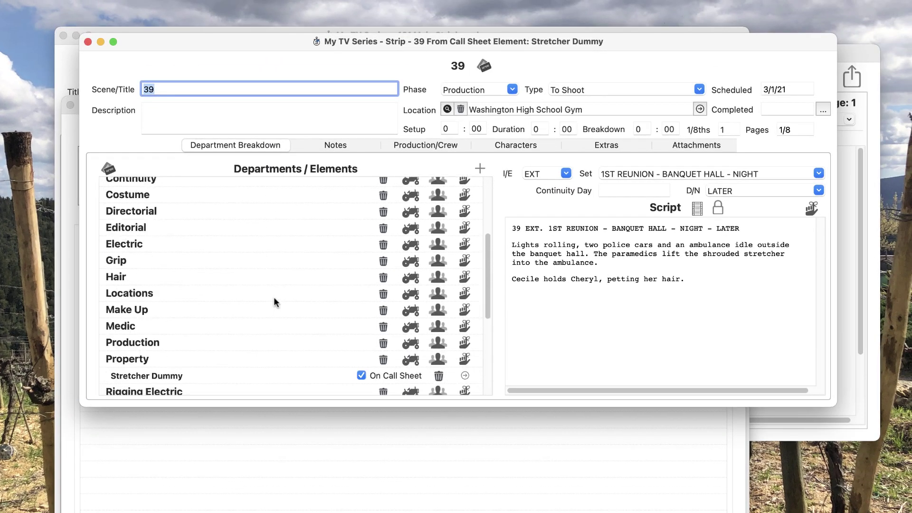
left_click(252, 216)
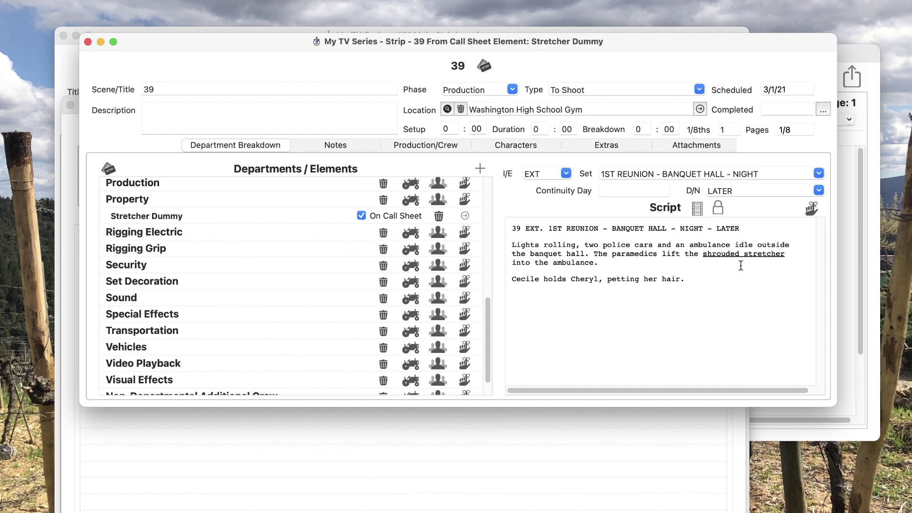
left_click(88, 41)
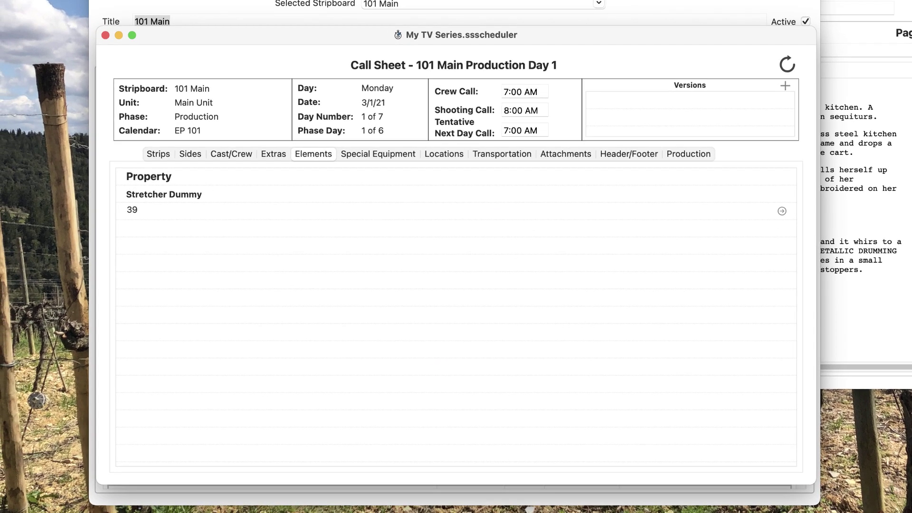
Set the report time of the Camera department's Crane to 1:00 PM in the special equipment and save it.
left_click(386, 156)
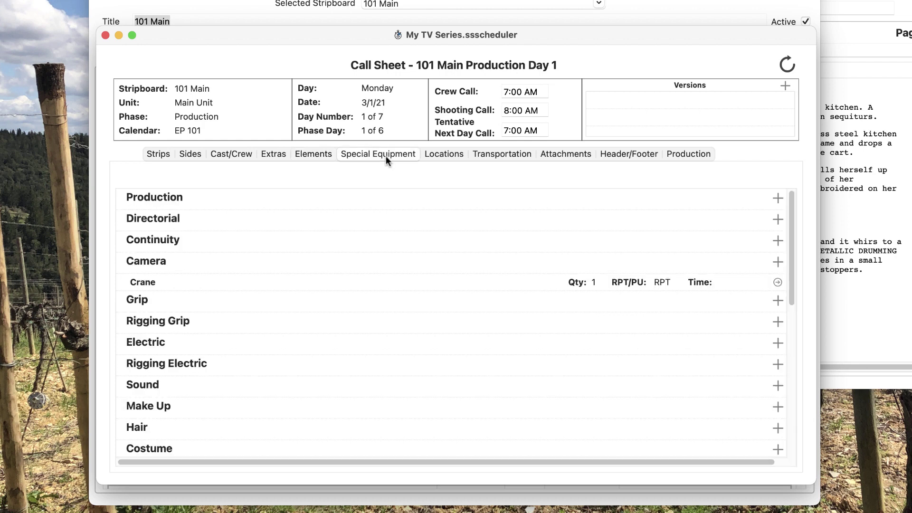
double_click(428, 284)
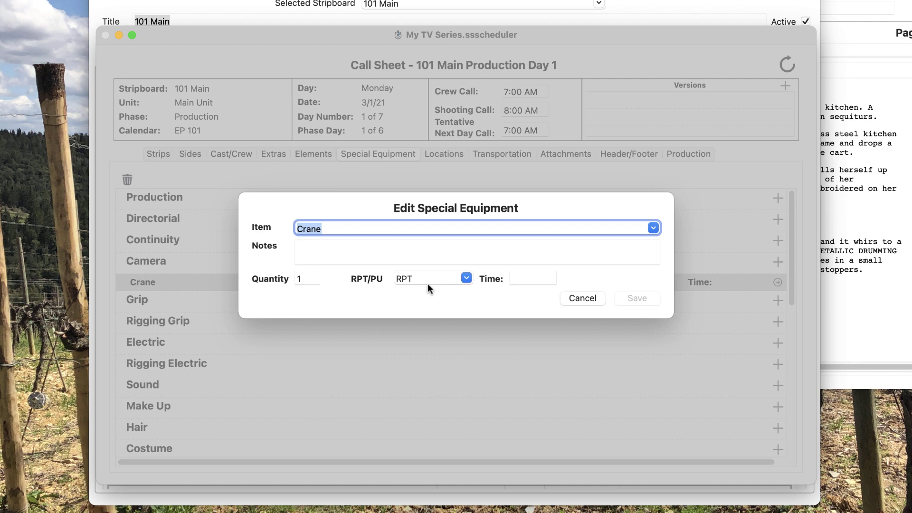
left_click(525, 279)
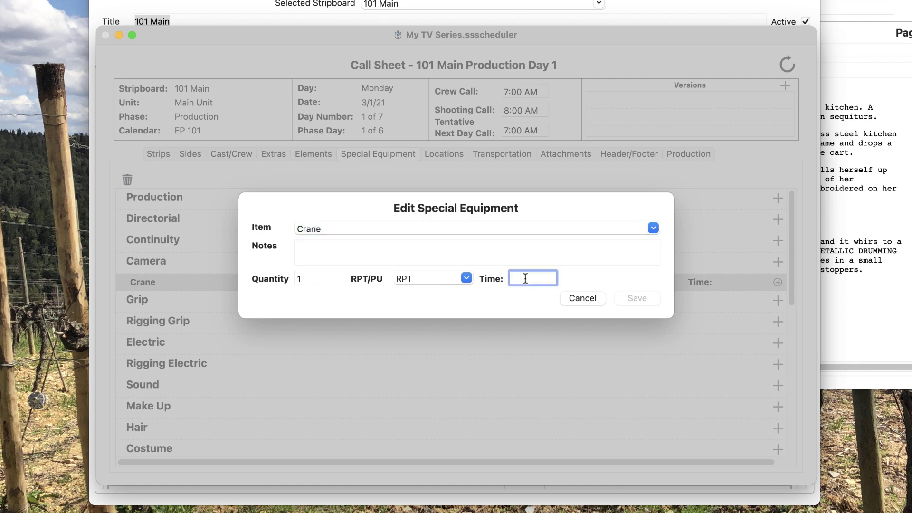
type("1pm")
key("Tab")
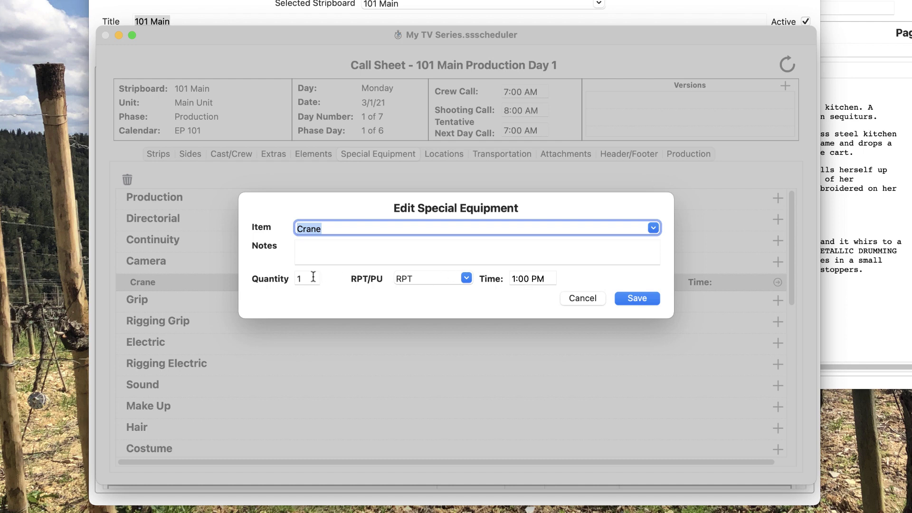
left_click(645, 298)
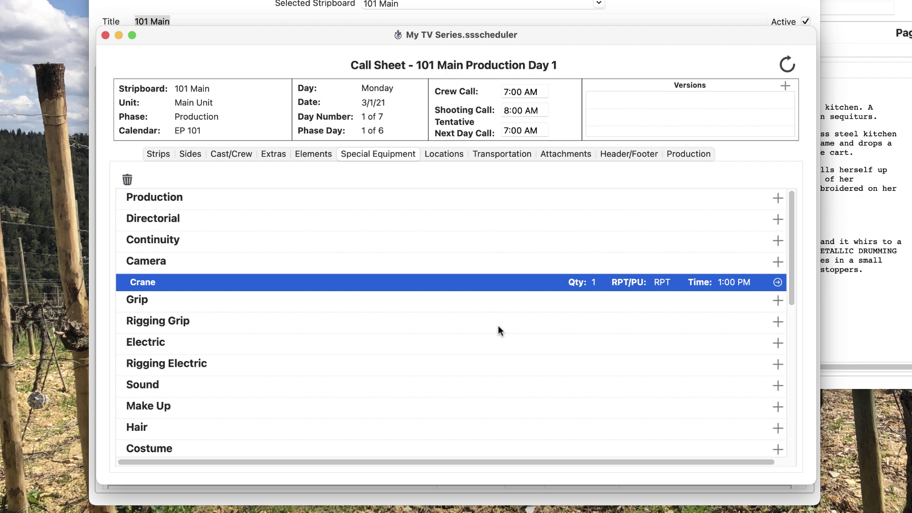
Start a new Camera special equipment item named Drone and add that name to the equipment list.
scroll(499, 328, "down", 10)
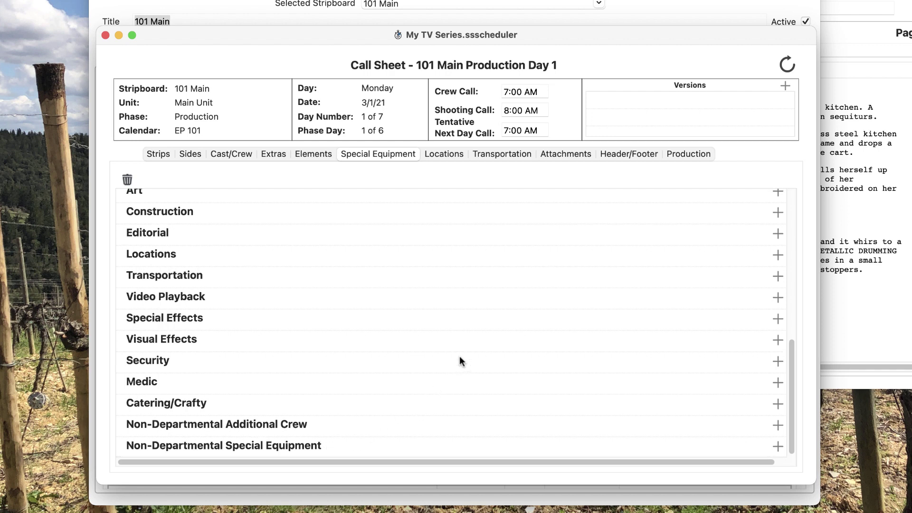
scroll(459, 356, "up", 10)
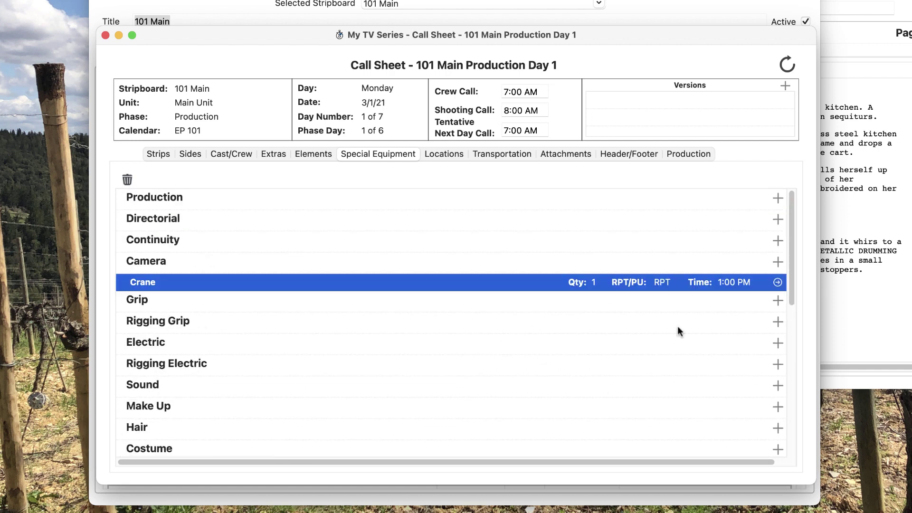
left_click(777, 261)
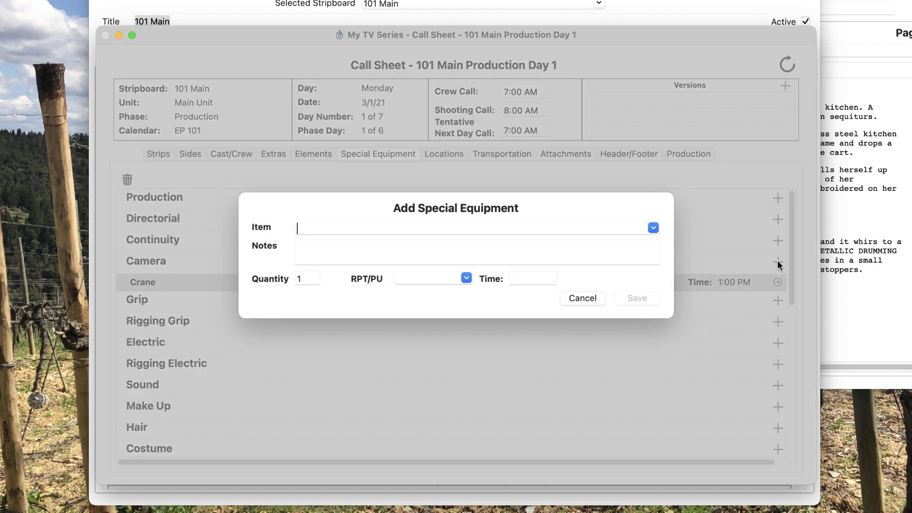
left_click(654, 228)
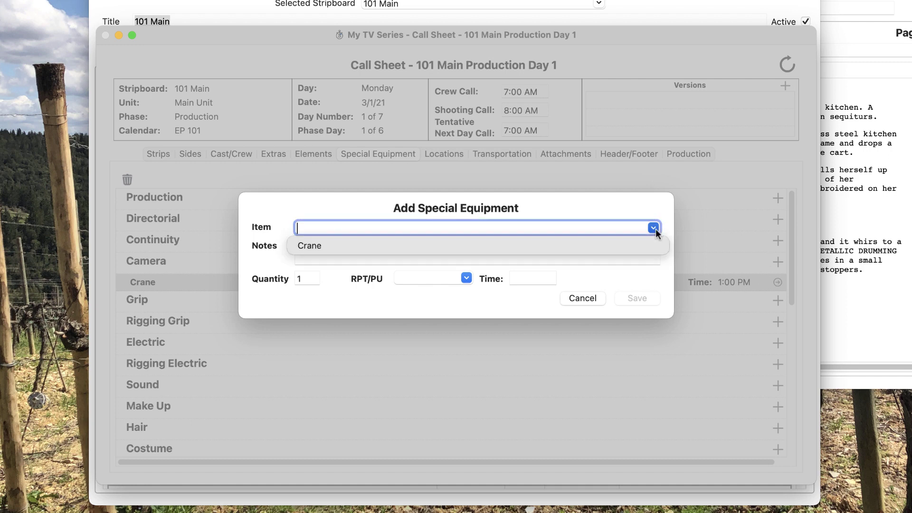
type("Drone")
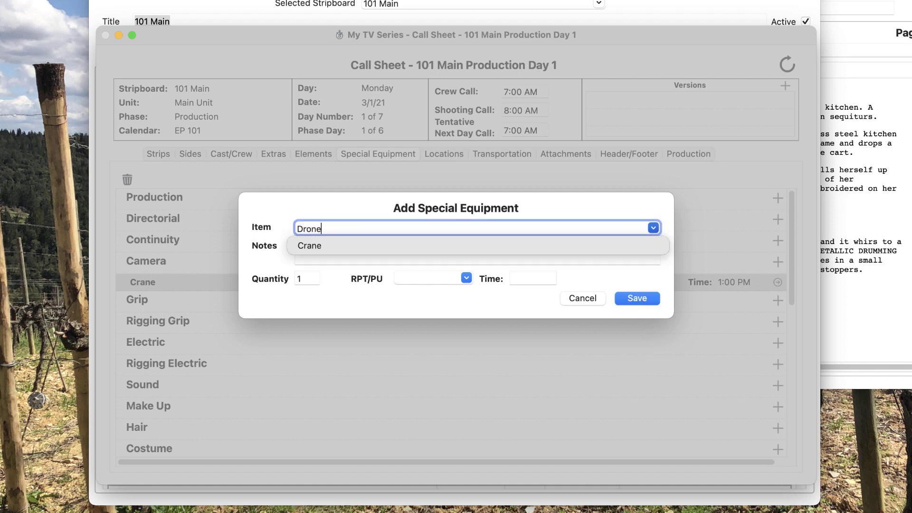
key("Tab")
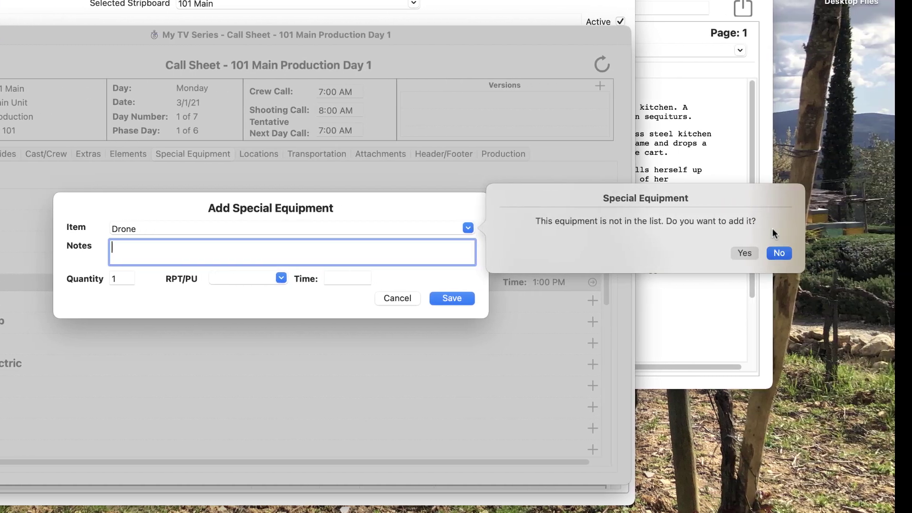
left_click(742, 253)
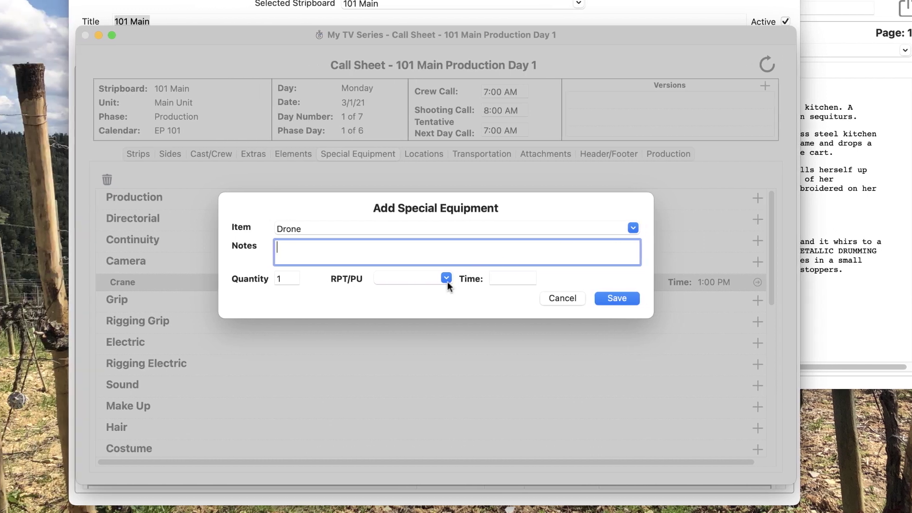
Set the Drone to PU at 8:00 AM and save it.
left_click(446, 278)
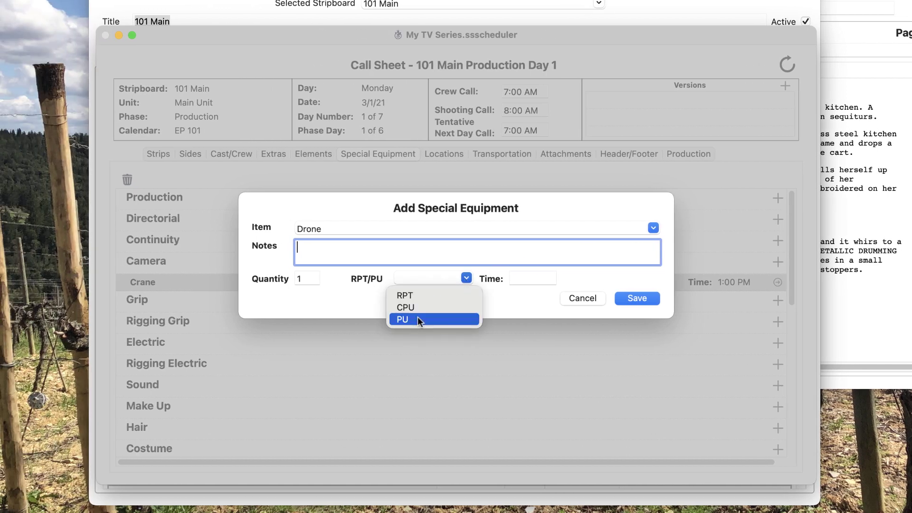
left_click(399, 317)
left_click(530, 281)
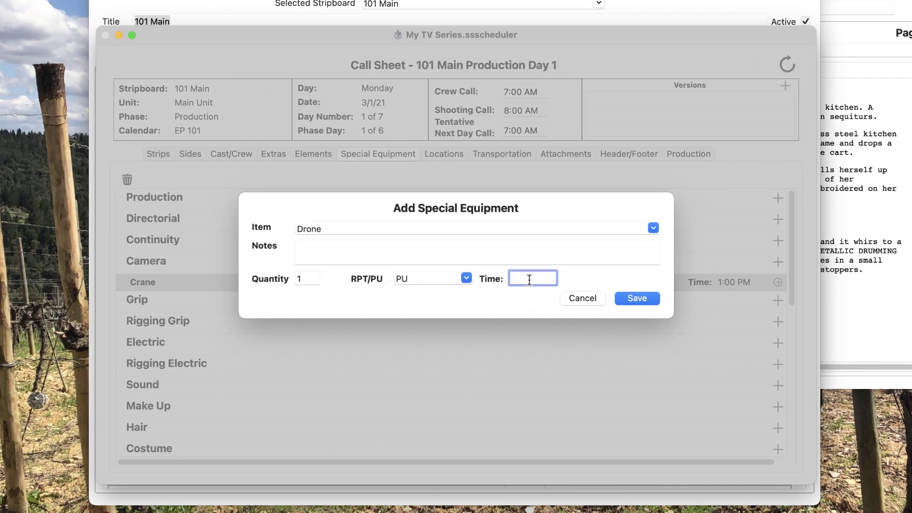
type("8a")
key("Tab")
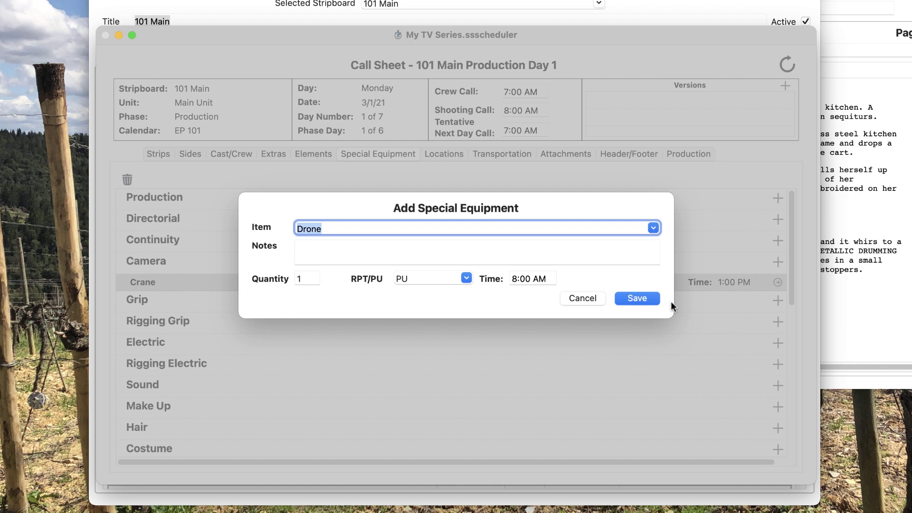
left_click(648, 298)
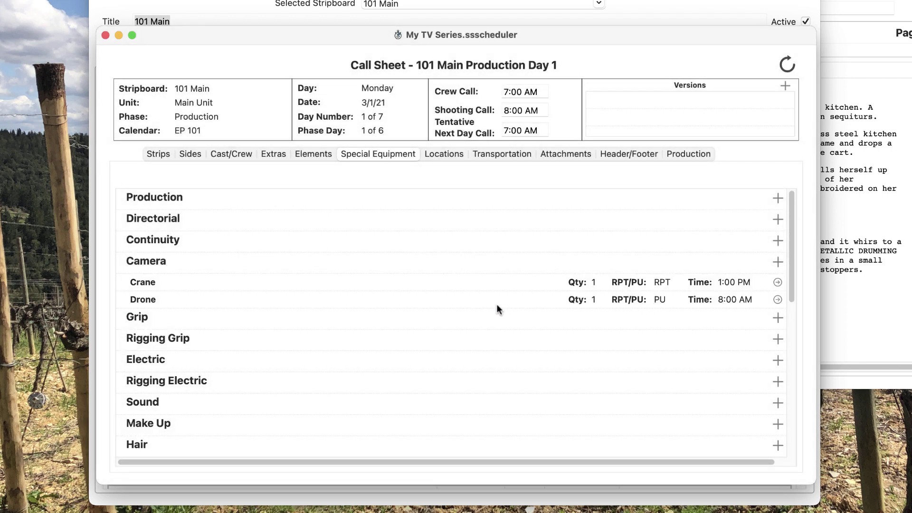
Check the Drone entry's details without changing them, and reorder the Camera department's two equipment items.
double_click(496, 304)
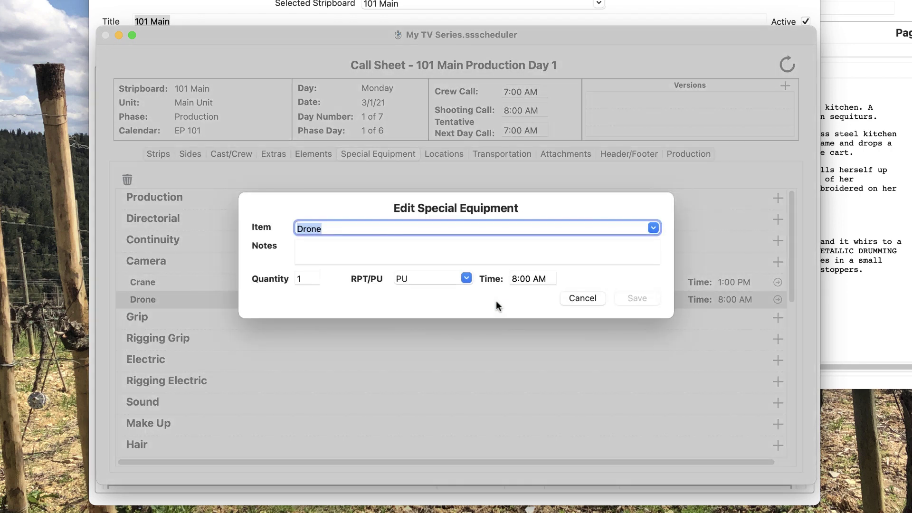
left_click(569, 299)
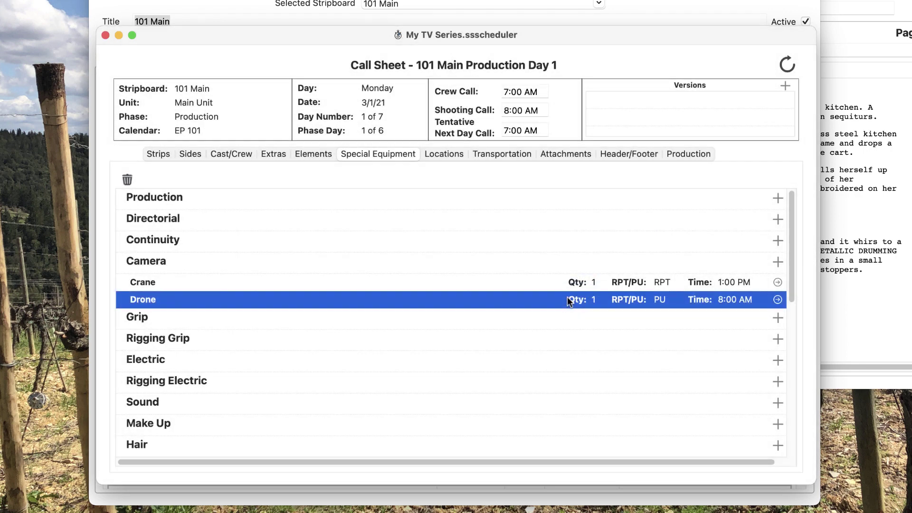
left_click_drag(470, 296, 475, 273)
left_click_drag(409, 299, 427, 275)
Review the Washington High School Gym location record from the call sheet's locations and close it.
left_click(439, 156)
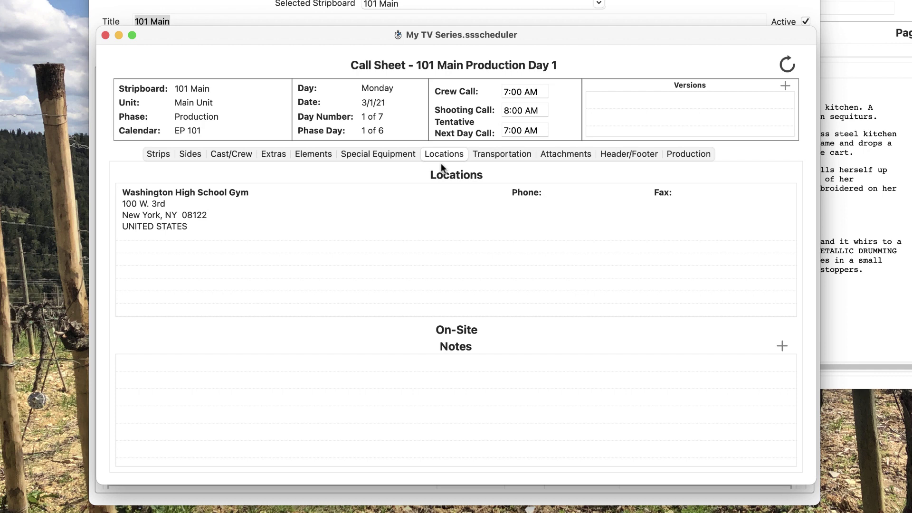
double_click(405, 204)
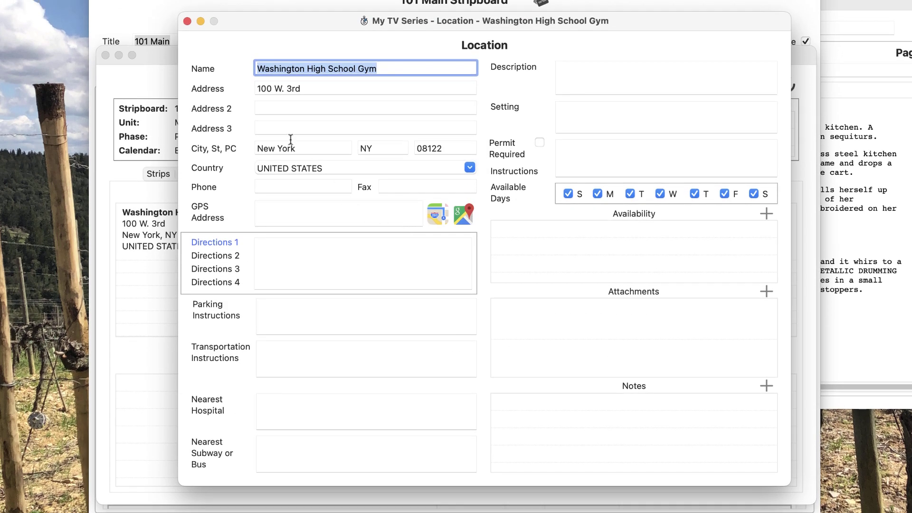
left_click(187, 22)
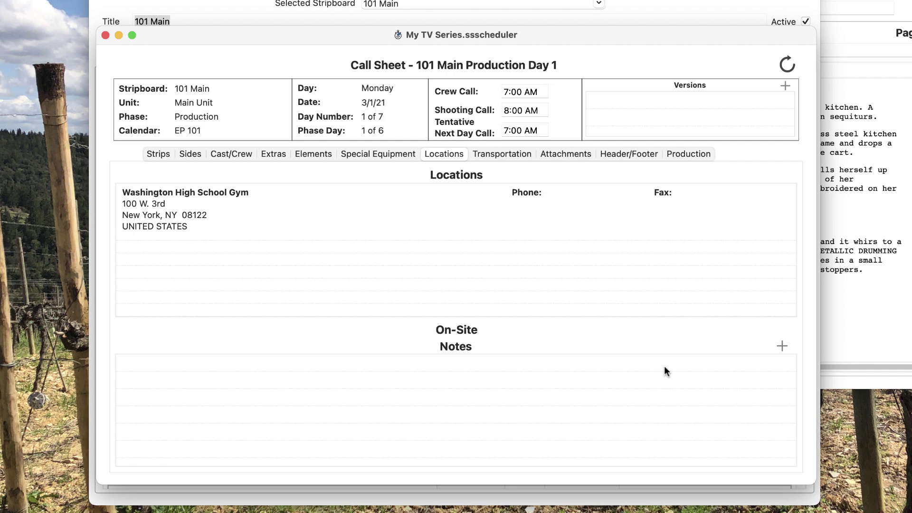
Start a new on-site item, try SOMETHING ELSE as its name, and decline adding that name to the list.
left_click(783, 346)
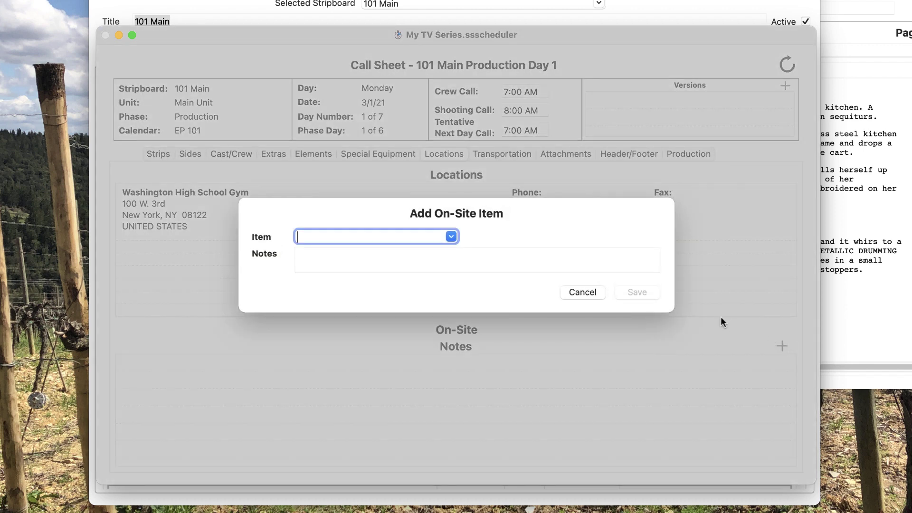
left_click(450, 237)
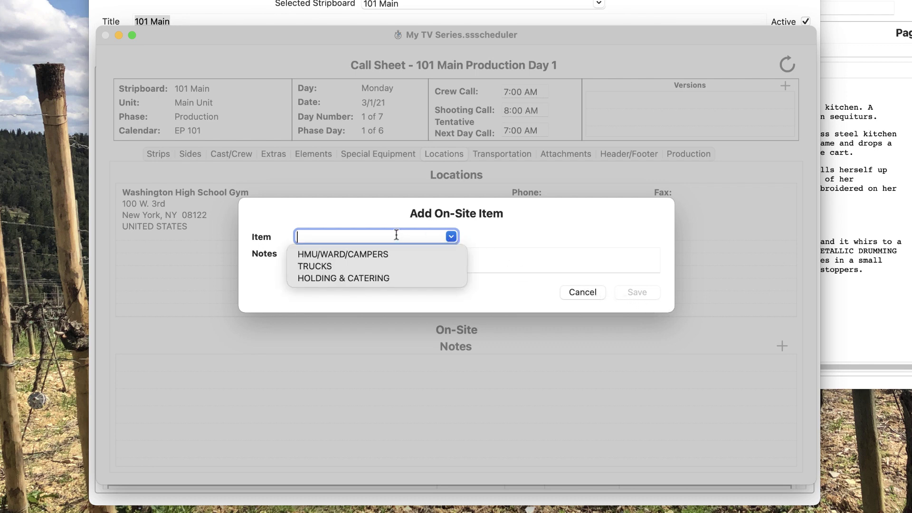
type("SOMETHING ELSE")
key("Tab")
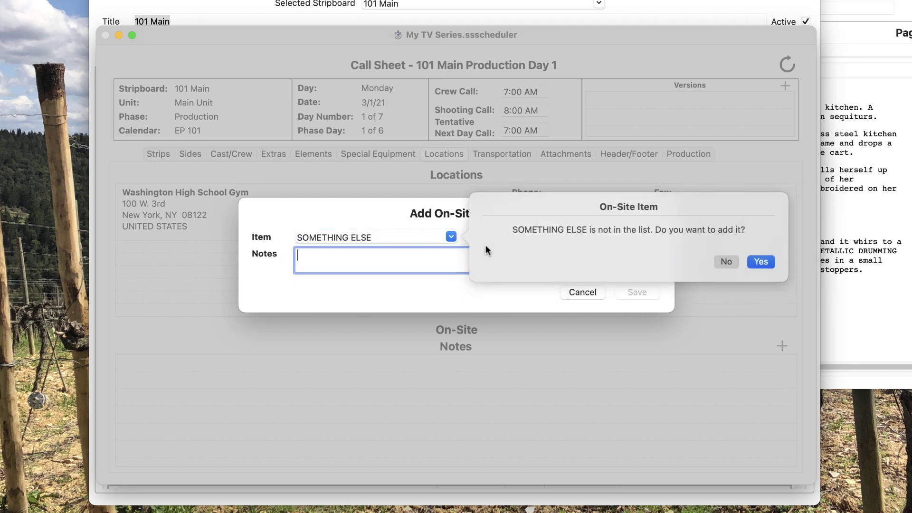
left_click(726, 261)
Save an on-site item HMU/WARD/CAMPERS with the note "Stage at corner of parking lot." and review its entry without changes.
left_click(452, 236)
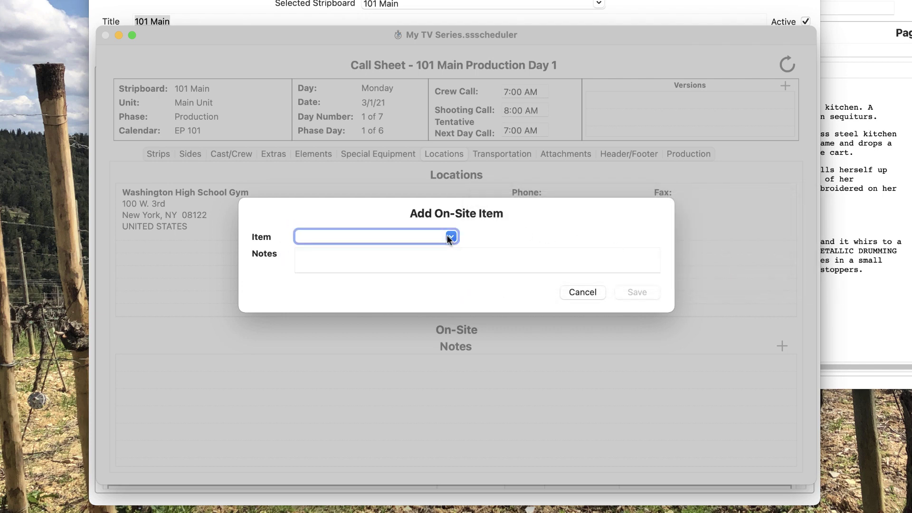
left_click(389, 255)
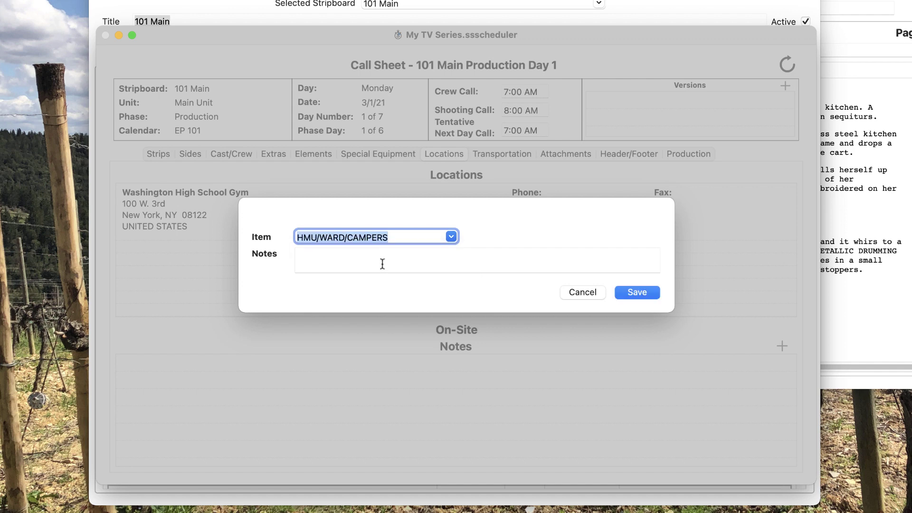
left_click(383, 258)
type("Sta")
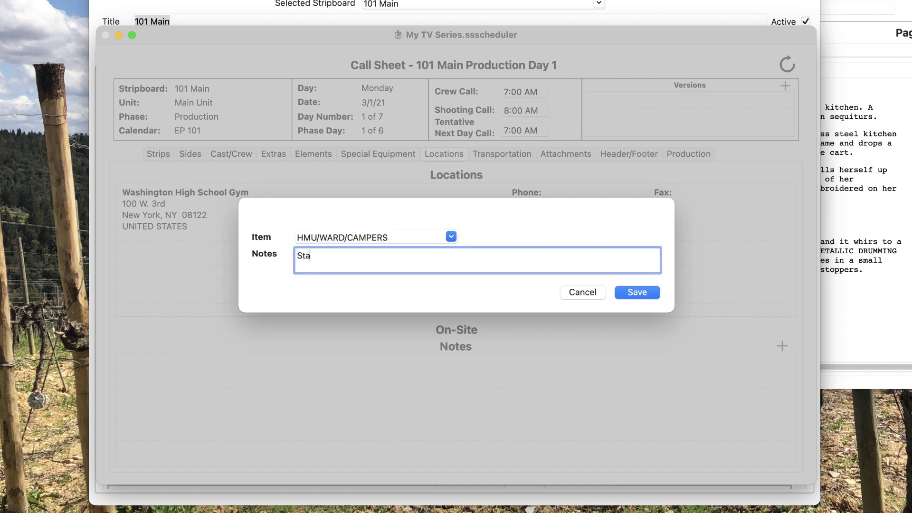
type("ge at corner of parking lot.")
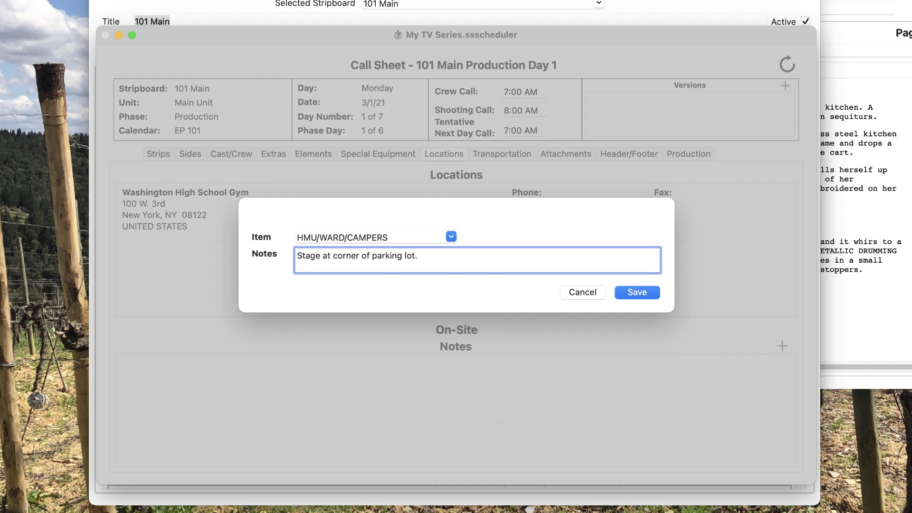
key("Tab")
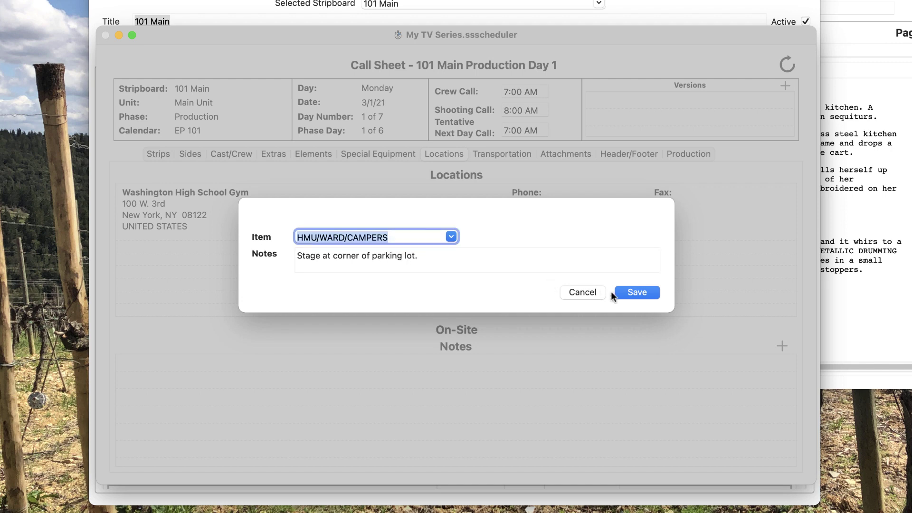
left_click(629, 292)
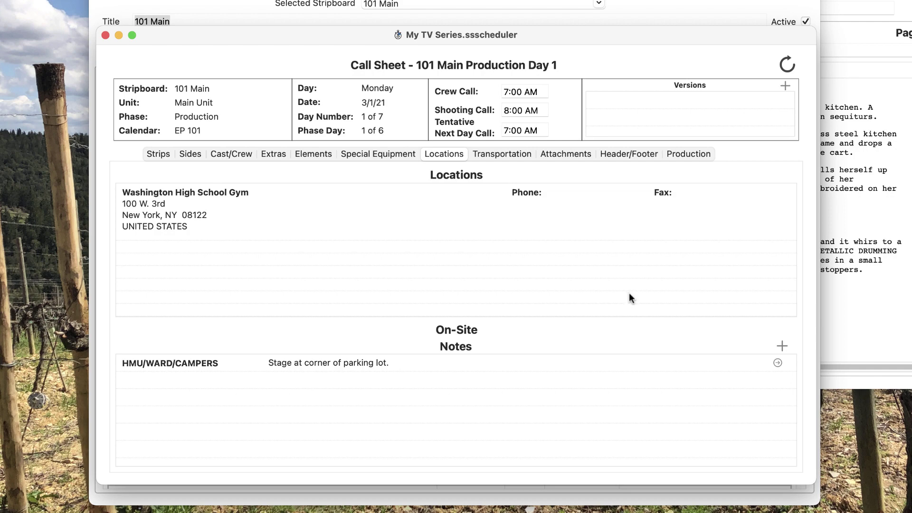
double_click(433, 364)
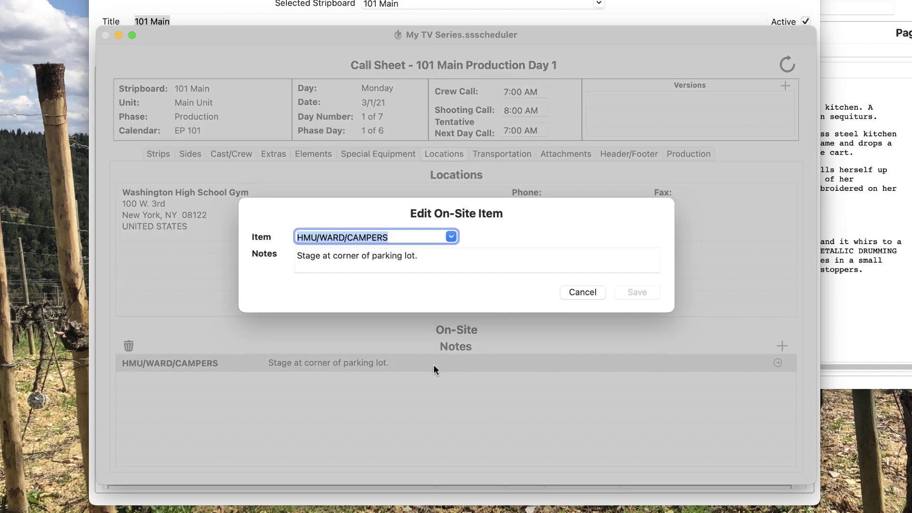
left_click(583, 291)
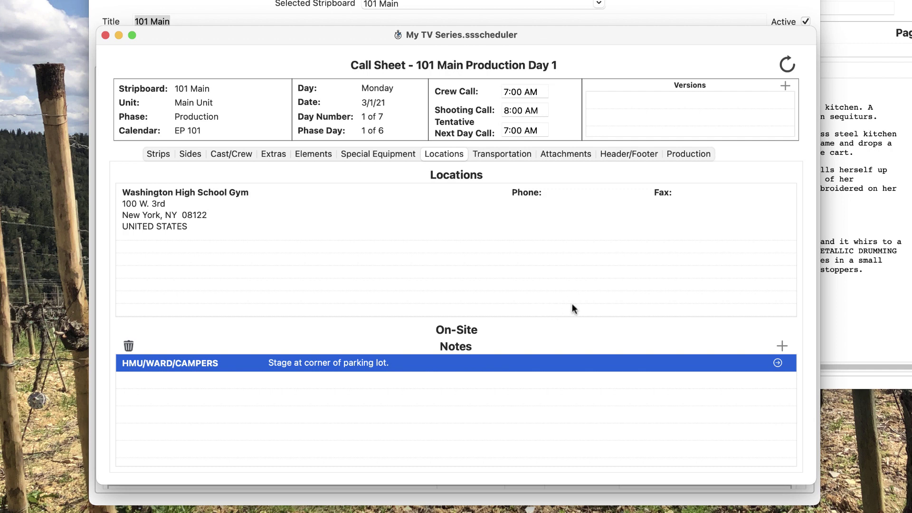
Add the transportation note "All electric." to the call sheet and save it.
left_click(498, 149)
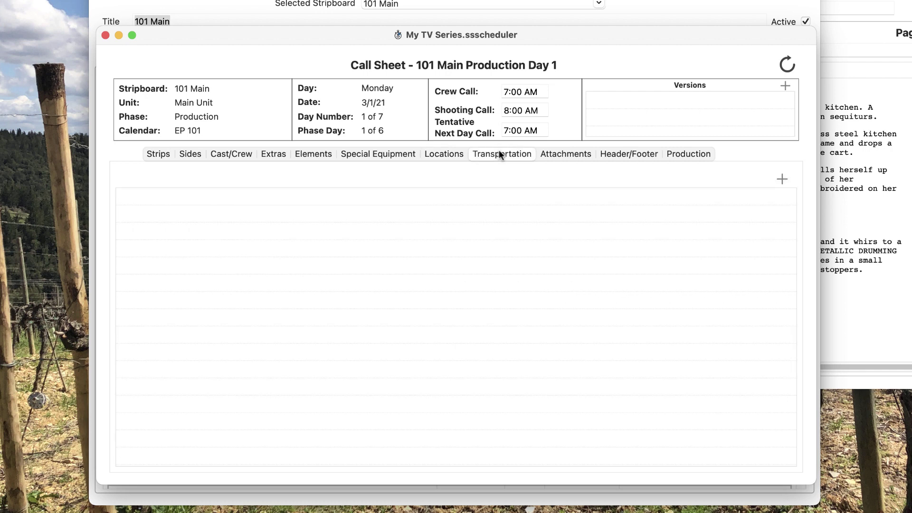
left_click(782, 180)
type("All ele")
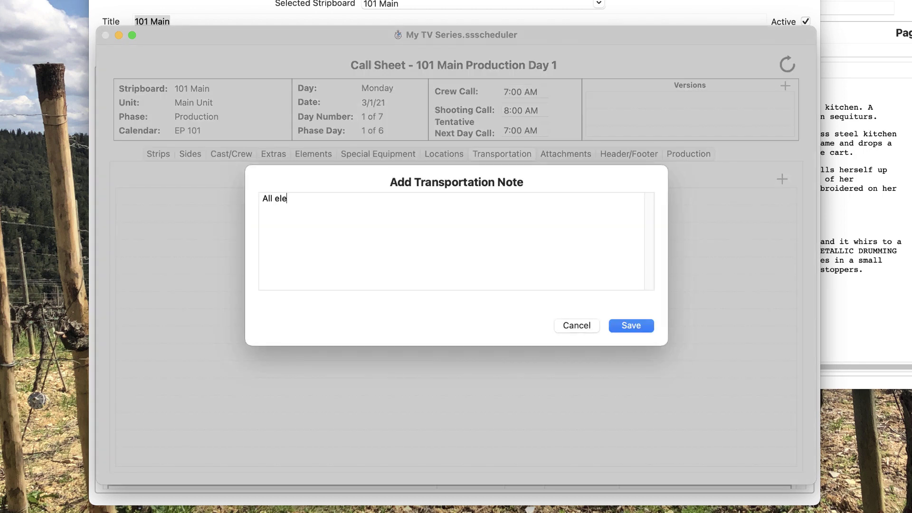
type("ctric.")
left_click(636, 326)
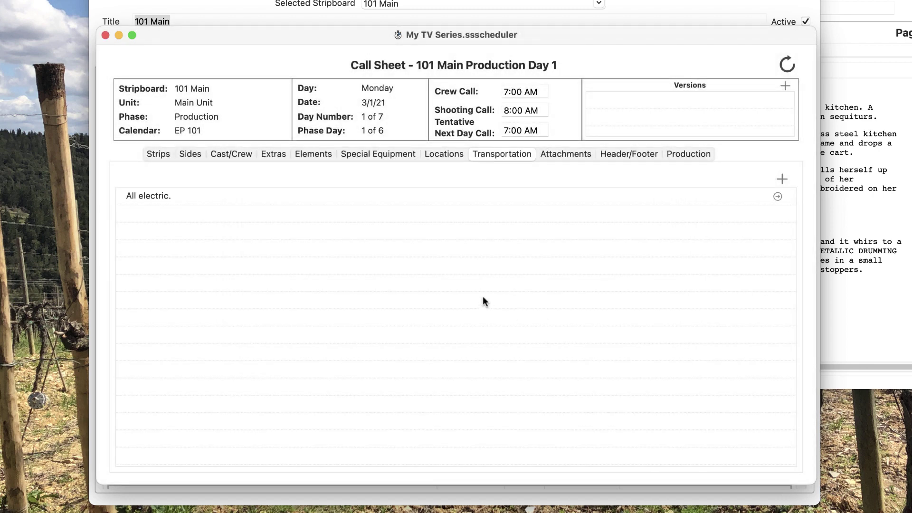
From the call sheet's attachments, open the project's list of standard attachments and set its type to Call Sheet.
left_click(565, 153)
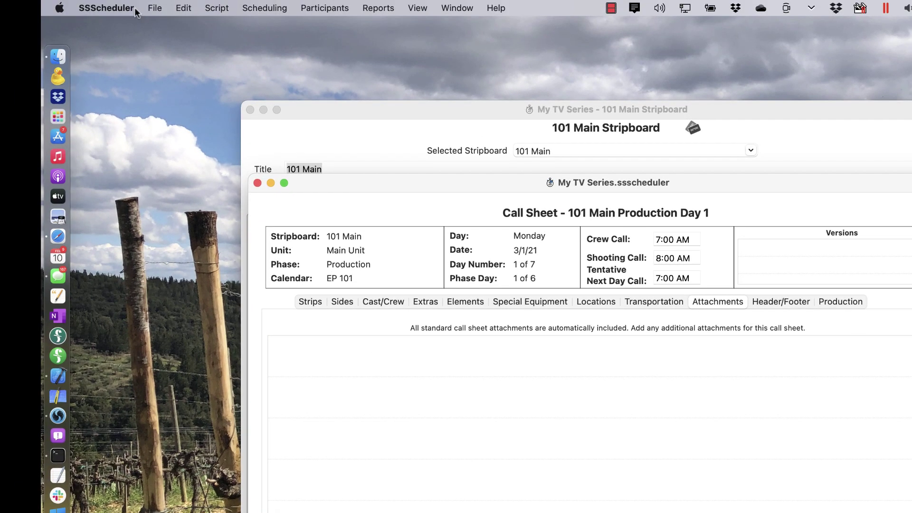
left_click(135, 8)
mouse_move(136, 138)
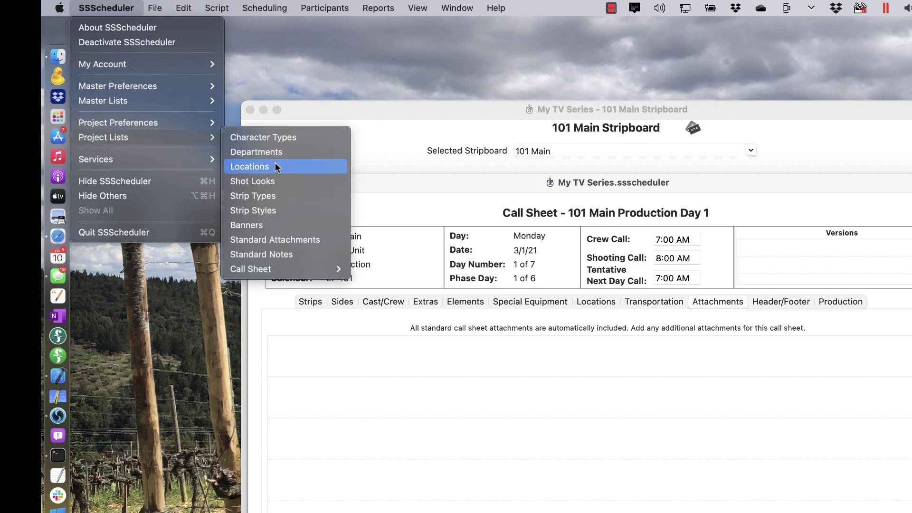
left_click(287, 239)
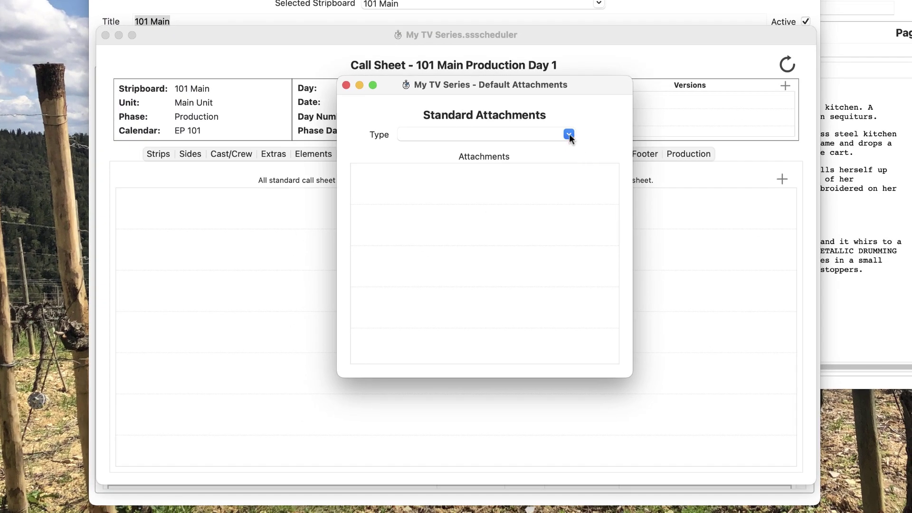
left_click(569, 135)
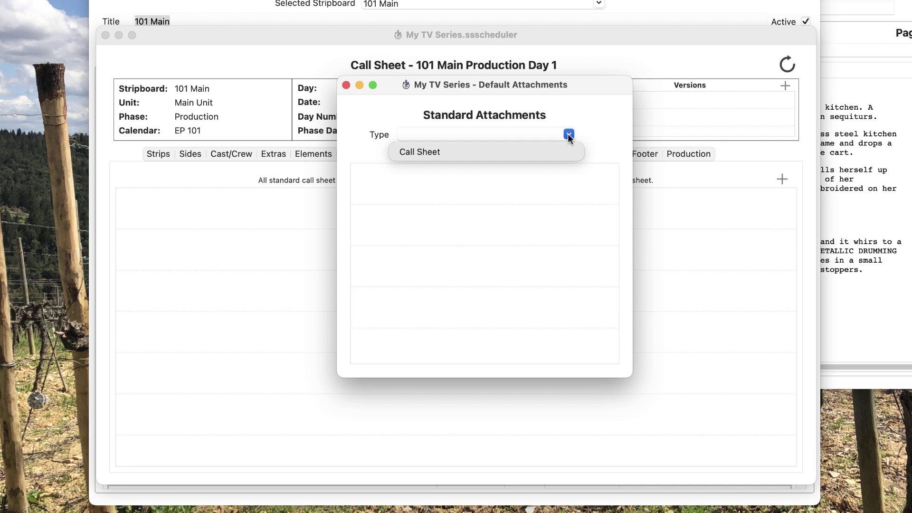
left_click(537, 151)
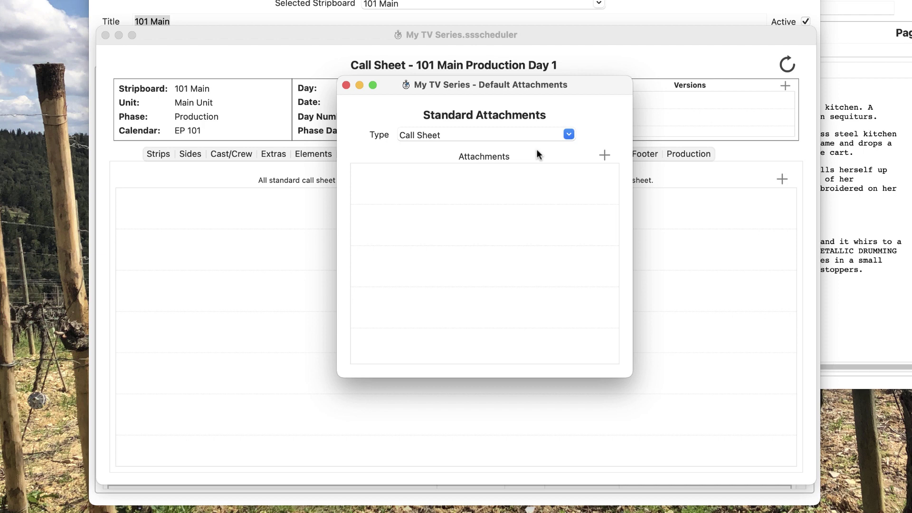
Add a standard attachment described as Safety Regulations, using SafetyRegs.pdf from the Desktop, and save it.
left_click(604, 155)
type("Safety Regu")
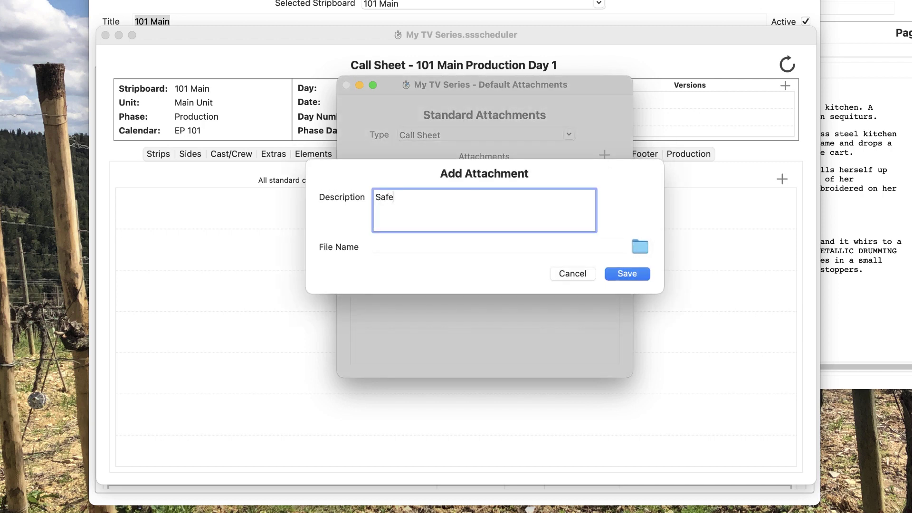
type("lations")
left_click(641, 247)
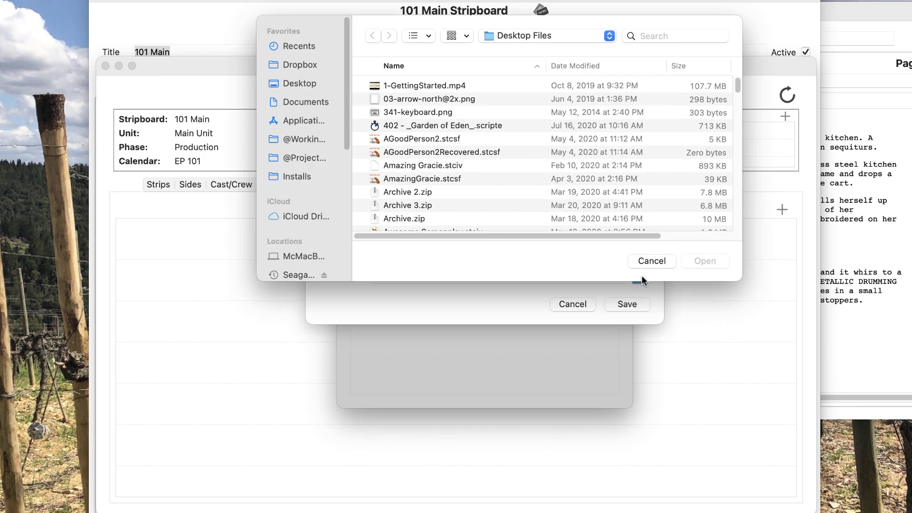
left_click(316, 90)
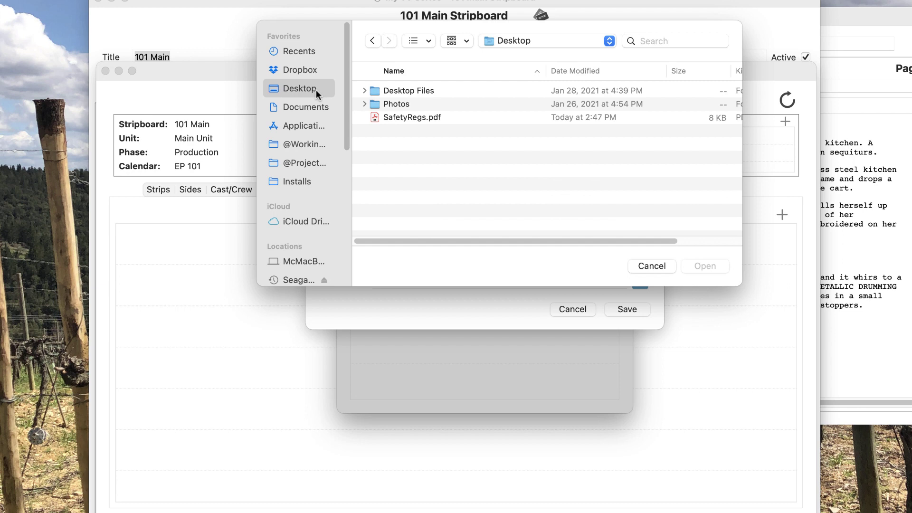
left_click(383, 117)
left_click(695, 267)
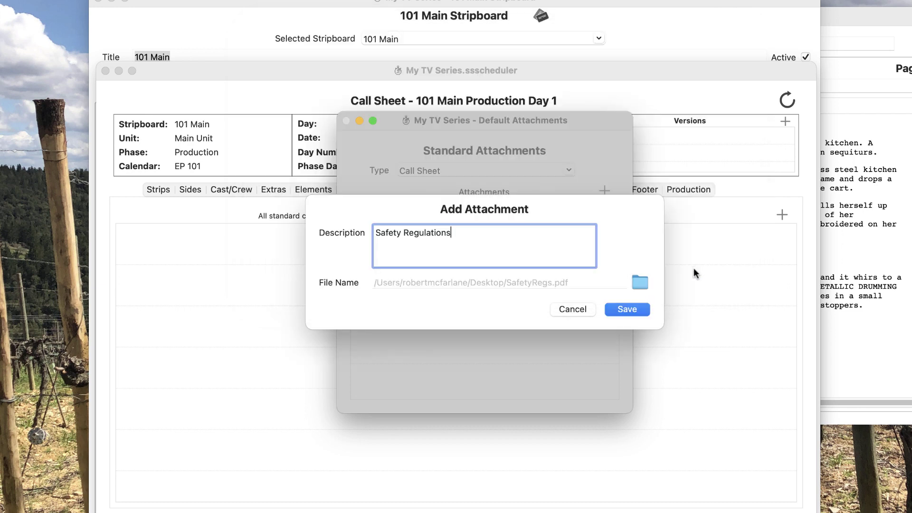
left_click(625, 309)
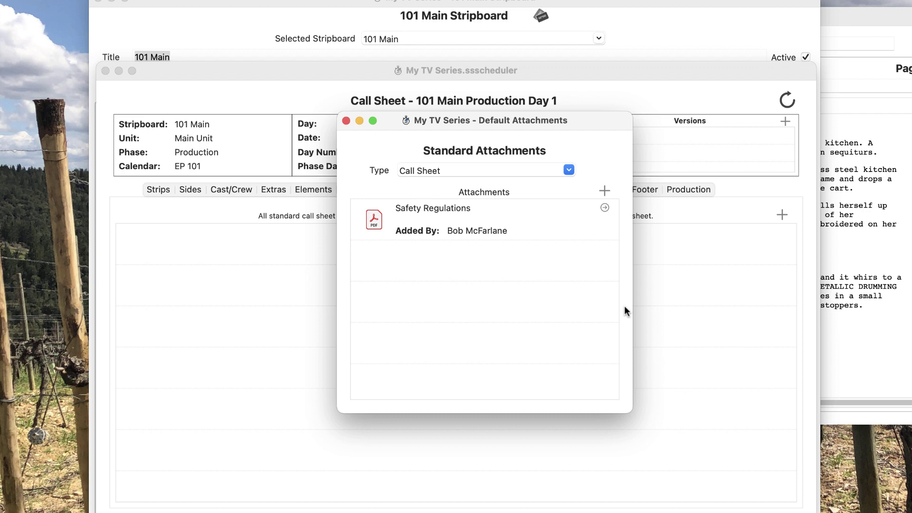
View the Safety Regulations PDF without saving changes, and look at the form for adding an attachment to this call sheet only.
double_click(373, 221)
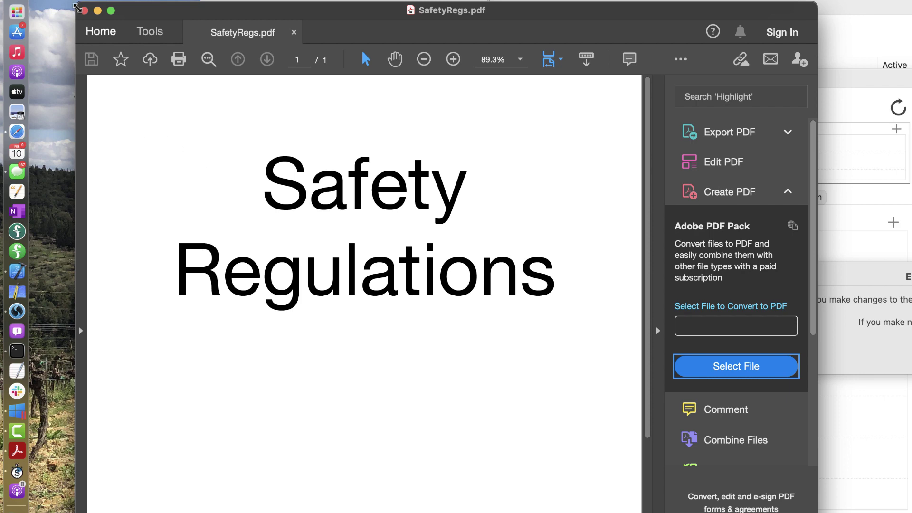
left_click(85, 10)
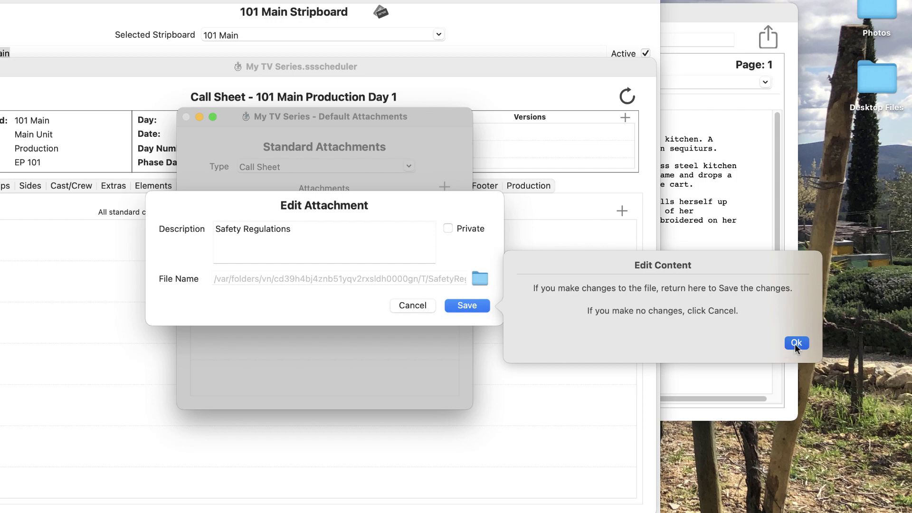
left_click(796, 343)
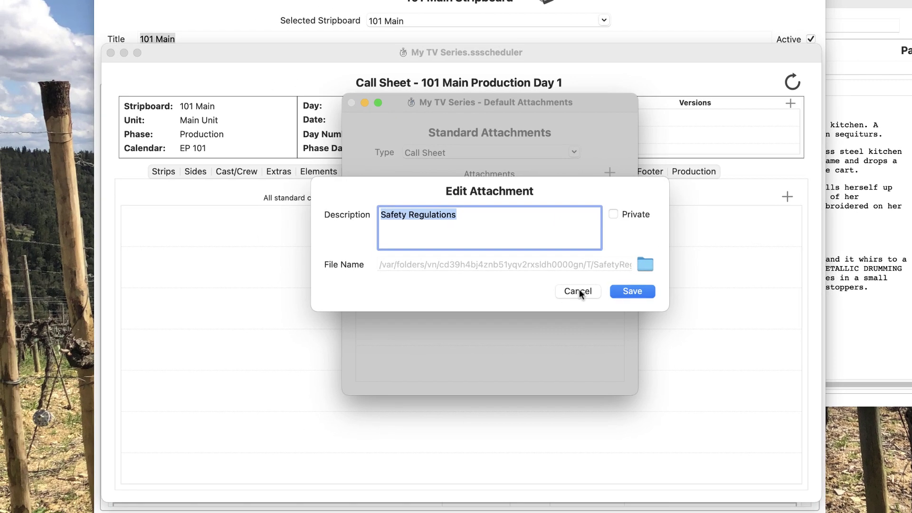
left_click(412, 305)
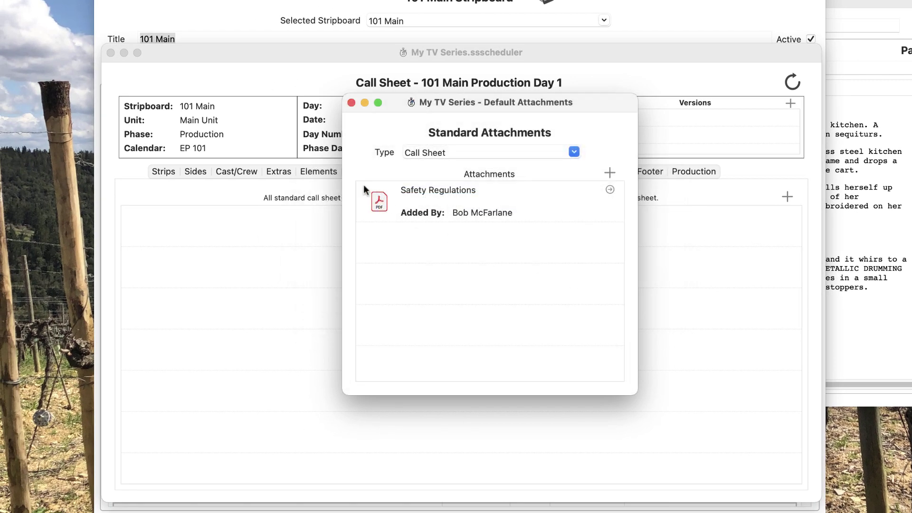
left_click(351, 102)
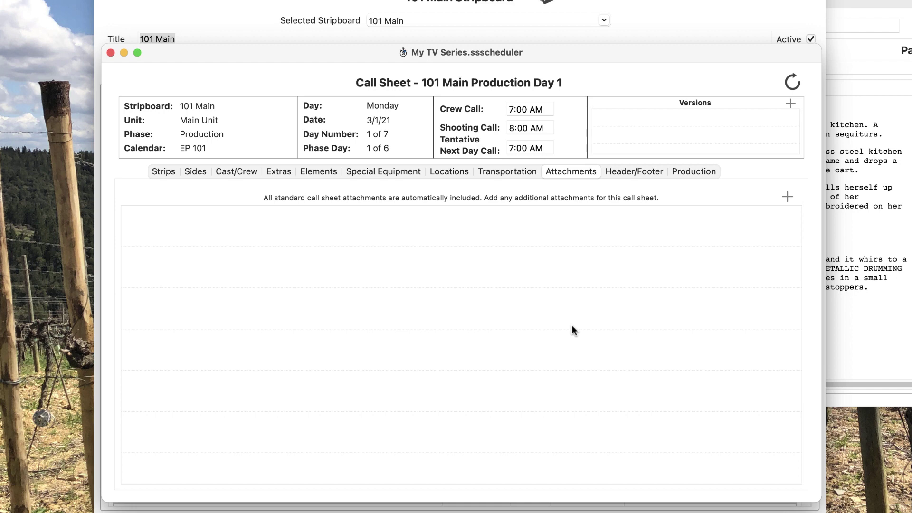
left_click(787, 198)
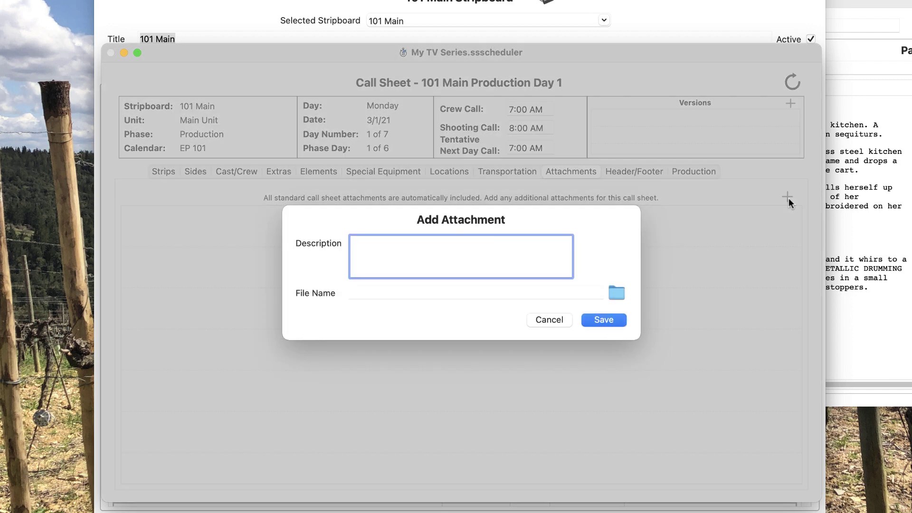
left_click(545, 321)
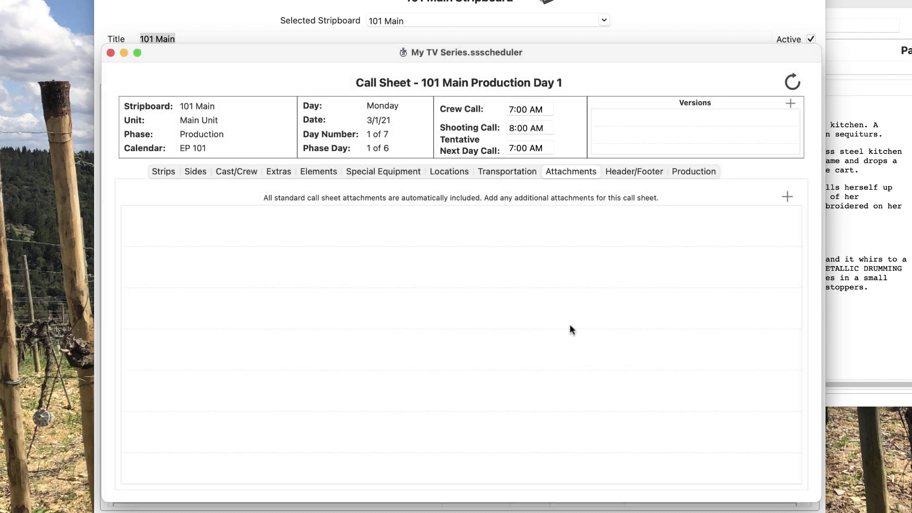
Set the call sheet's header note to "Have a great day!".
left_click(627, 173)
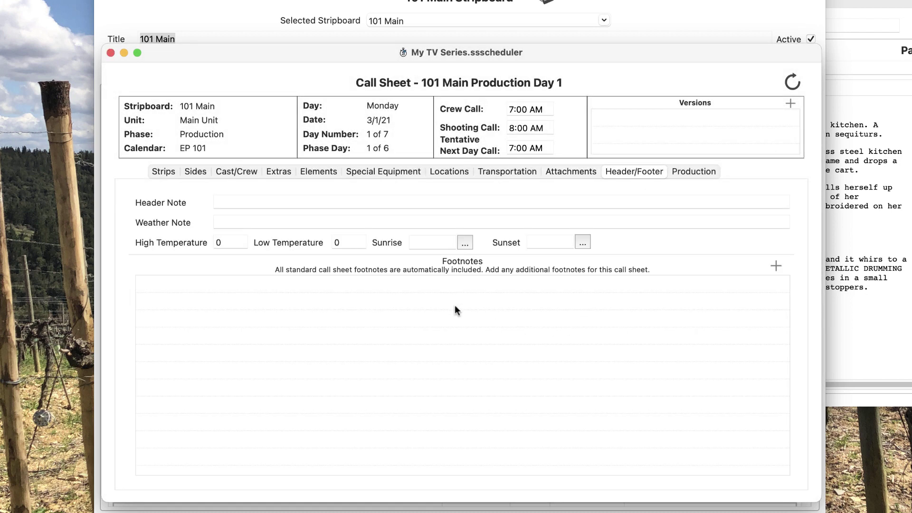
left_click(297, 208)
type("Have a great d")
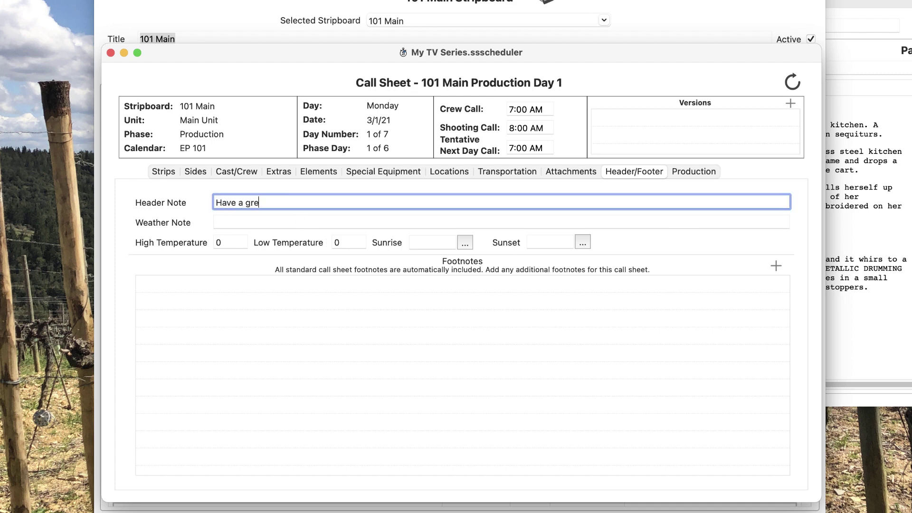
type("ay!")
key("Tab")
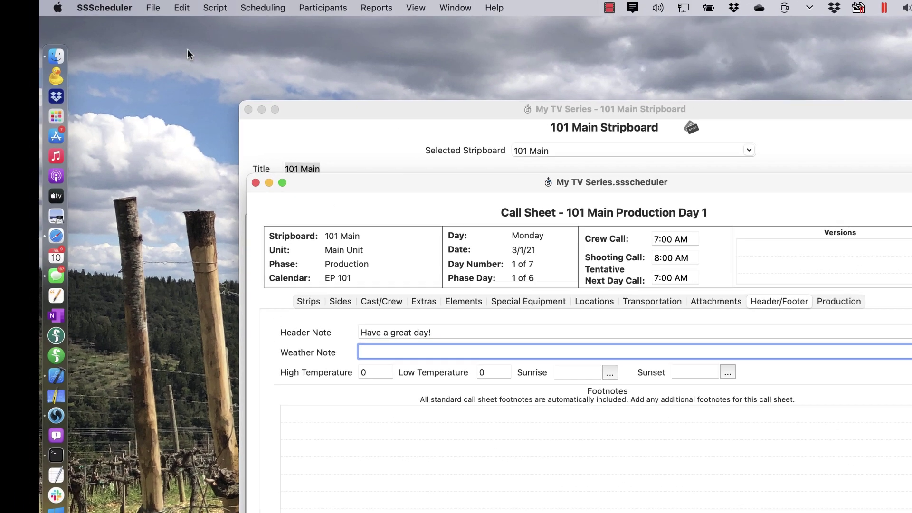
Open the project's list of standard notes and choose Call Sheet Footnotes as the note type.
left_click(126, 10)
mouse_move(175, 135)
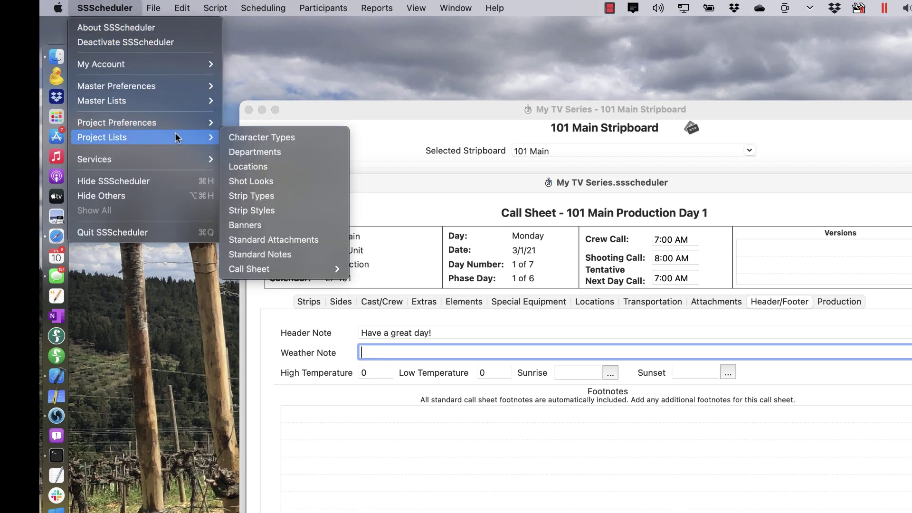
left_click(300, 254)
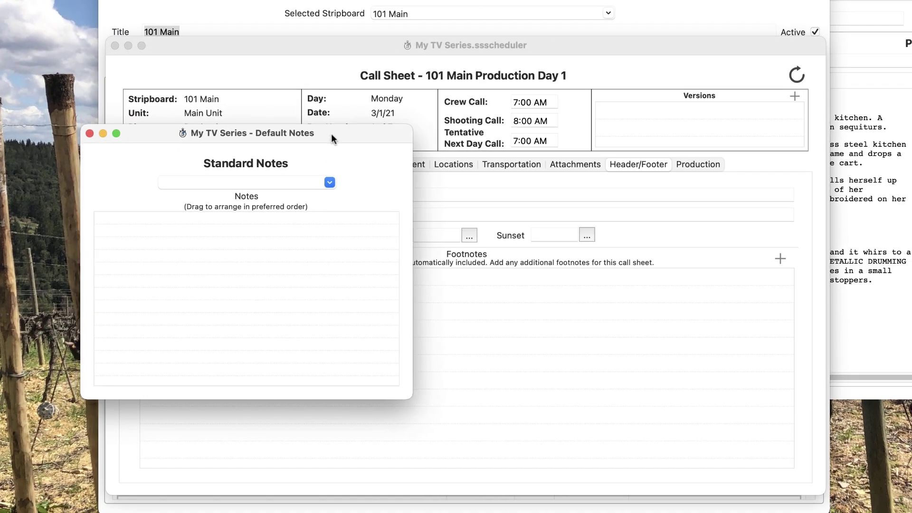
left_click_drag(331, 134, 507, 129)
left_click(502, 176)
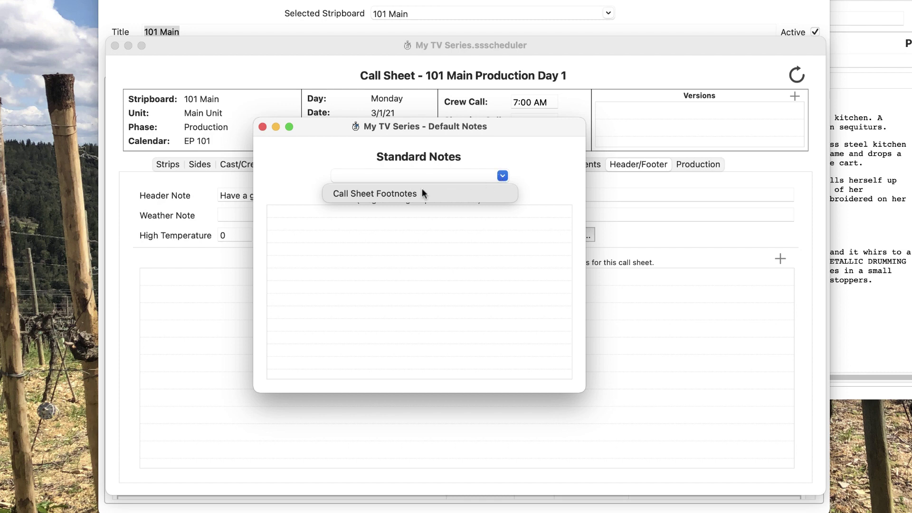
left_click(411, 193)
Add the standard footnote "Be safe out there!", save it and close the standard notes.
left_click(559, 196)
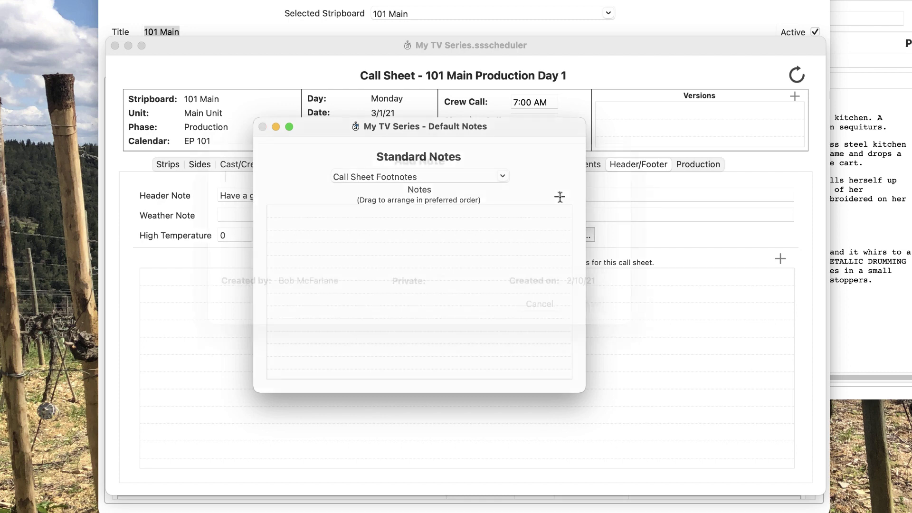
type("Be safe ")
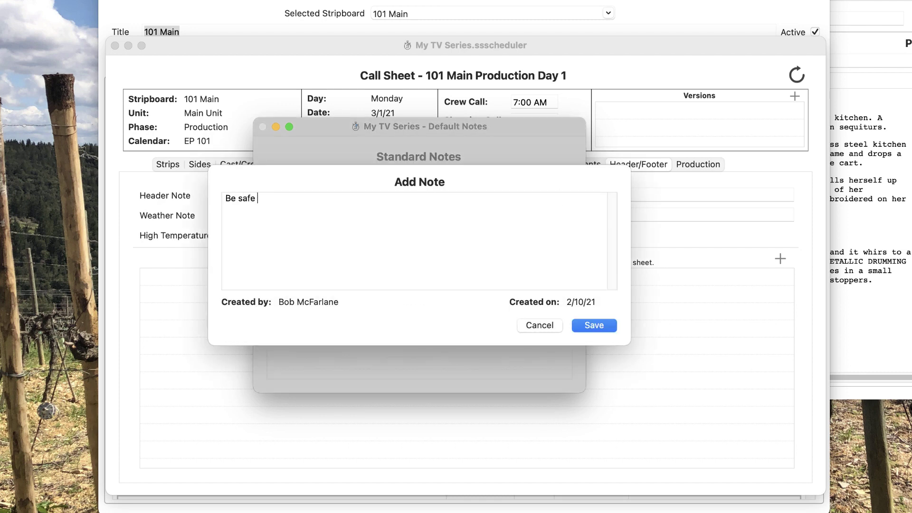
type("out there!")
left_click(602, 324)
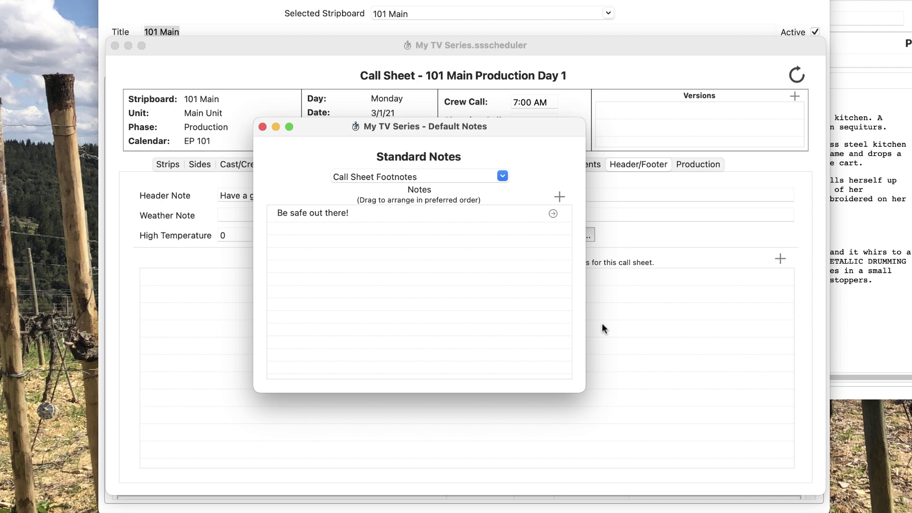
left_click(263, 127)
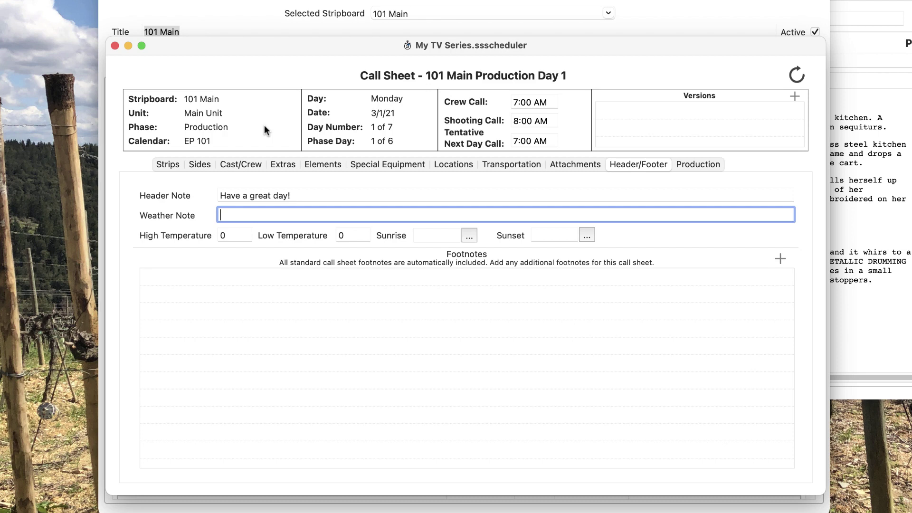
Add a footnote to this call sheet reading "Watch out for slippery sidewalks." and save it.
left_click(780, 259)
type("Watch")
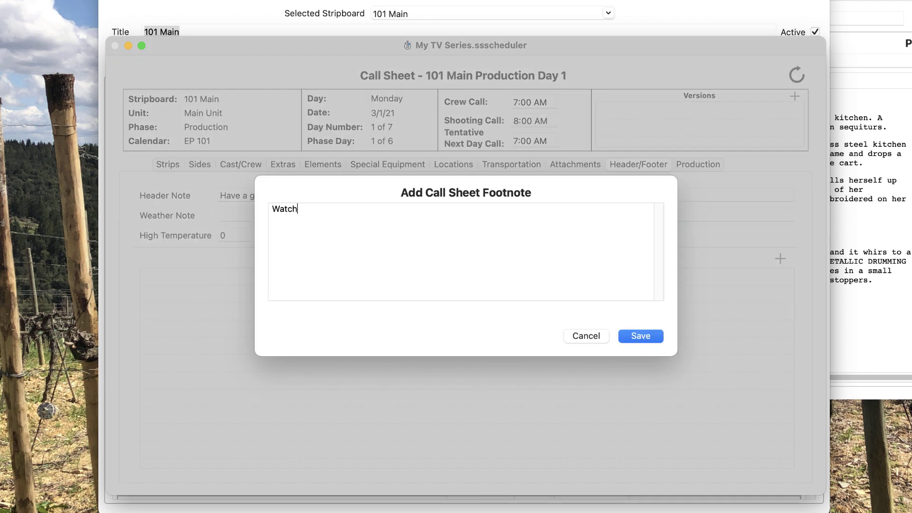
type(" out for slippery sidewalks.")
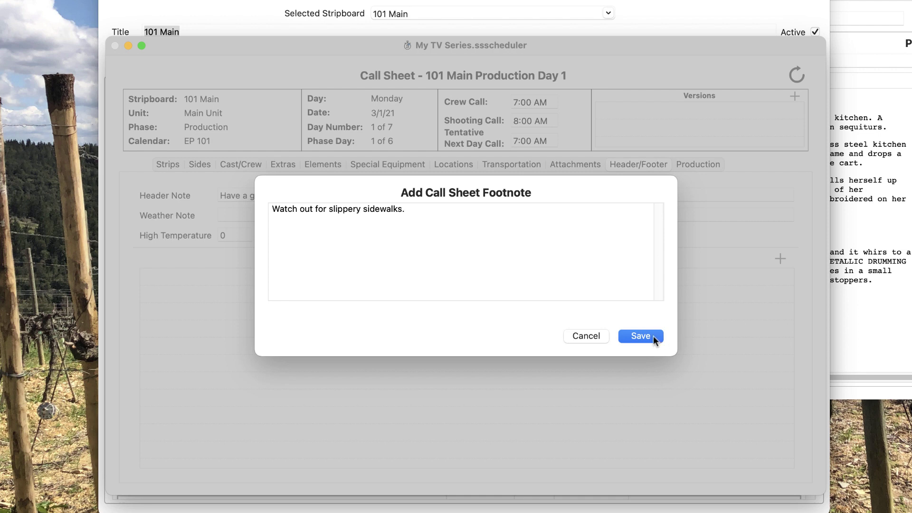
left_click(652, 336)
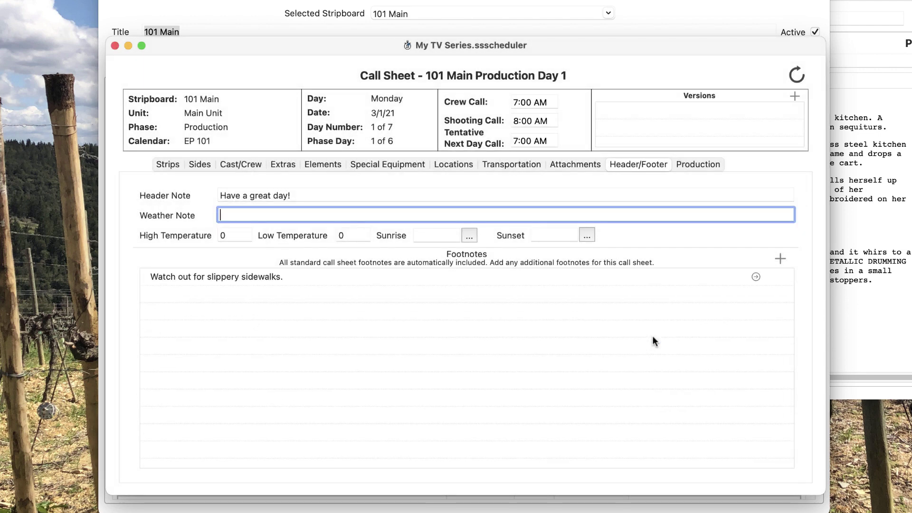
Look through the call sheet's production details: times, production notes, script and script notes.
left_click(683, 166)
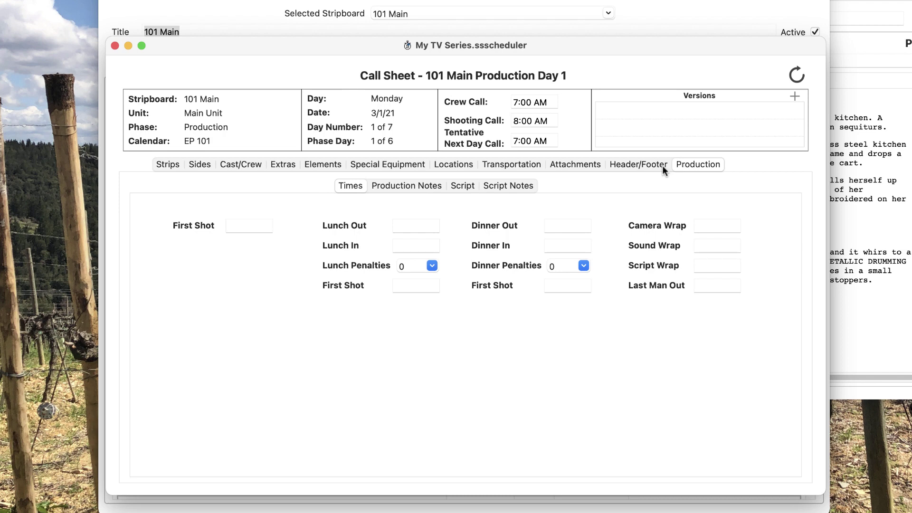
left_click(410, 189)
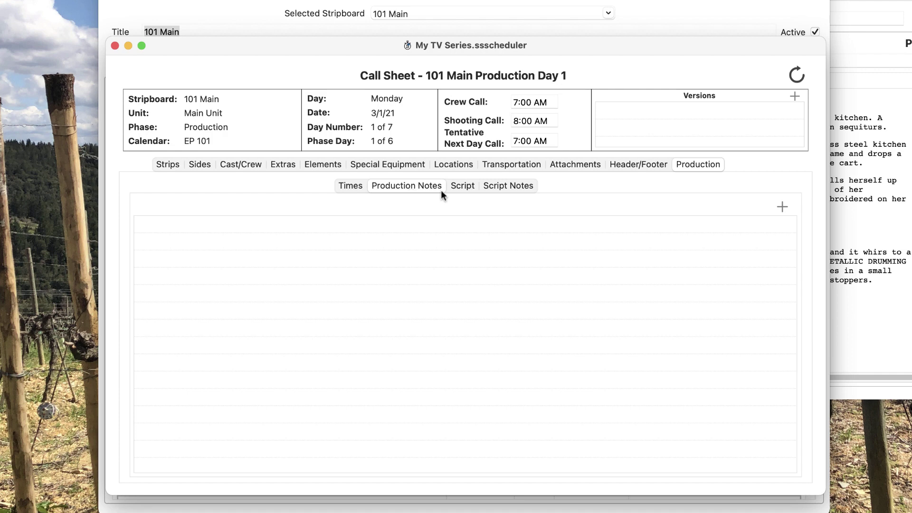
left_click(455, 188)
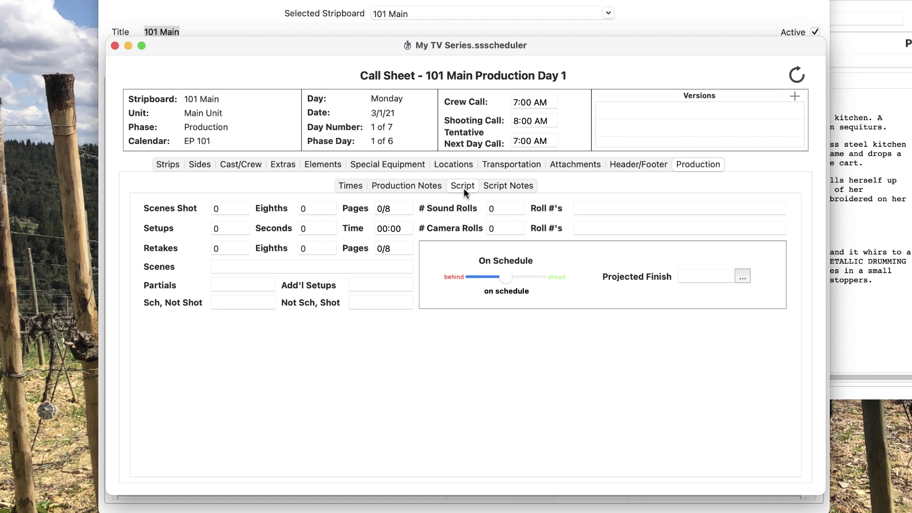
left_click(489, 188)
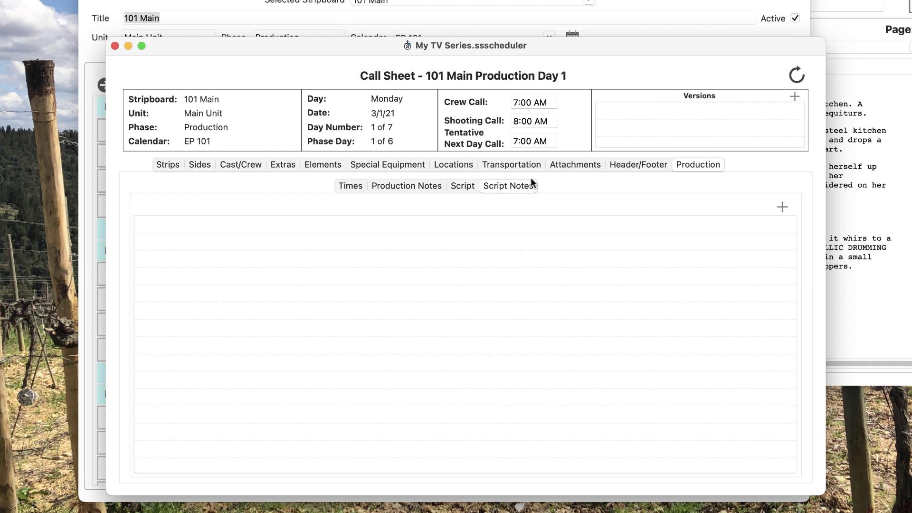
Create a call sheet version called YELLOW with the Apple palette's Yellow as background color.
left_click(794, 97)
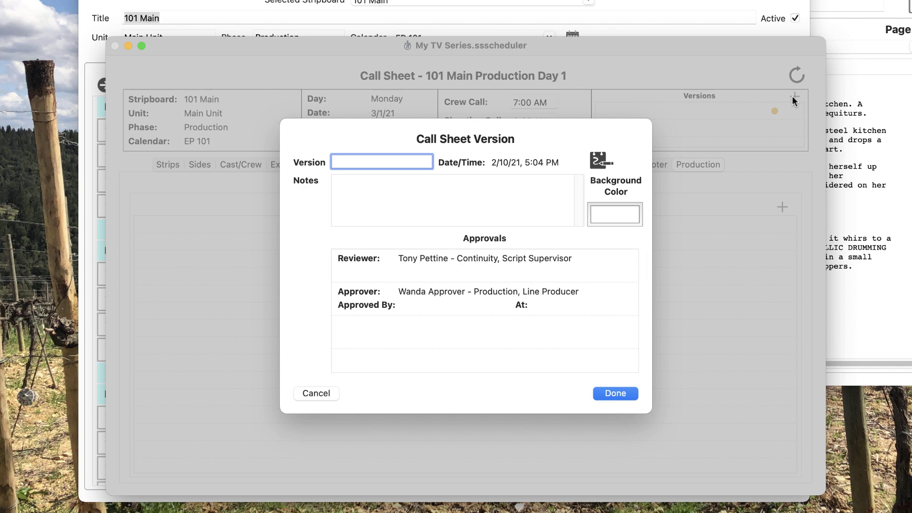
type("YELLOW")
key("Tab")
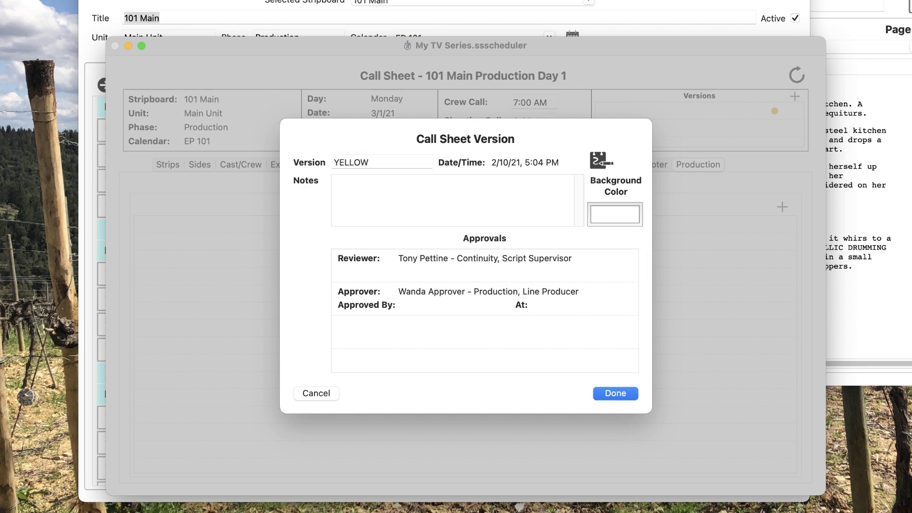
left_click(615, 212)
left_click(192, 377)
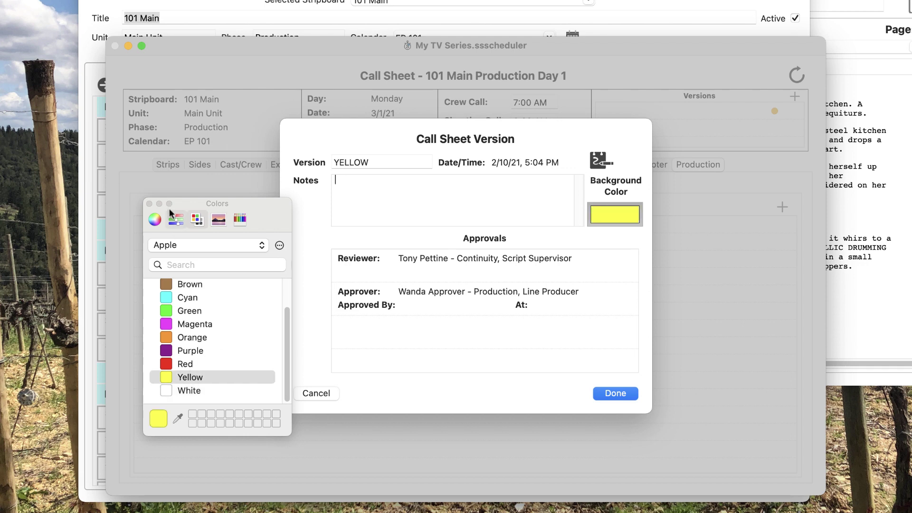
left_click(149, 204)
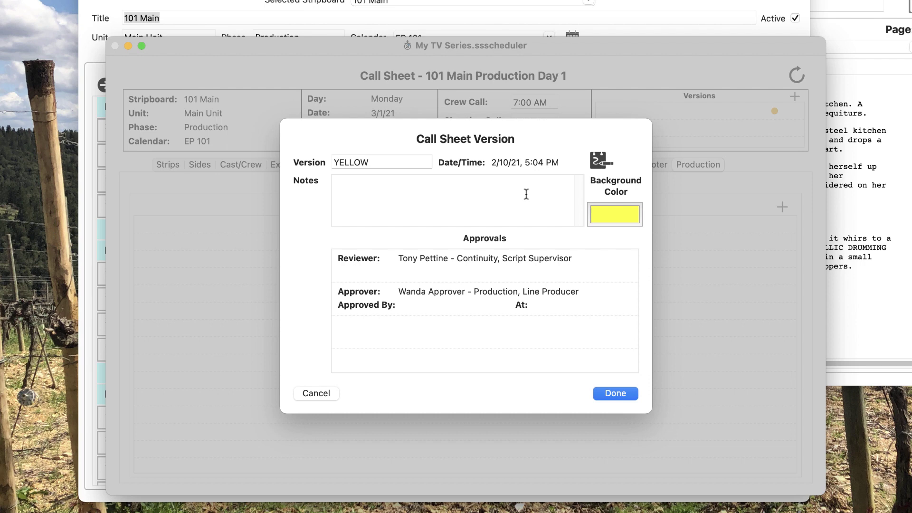
Generate the preliminary call sheet PDF for the YELLOW version, view it and close it.
left_click(597, 164)
left_click(600, 173)
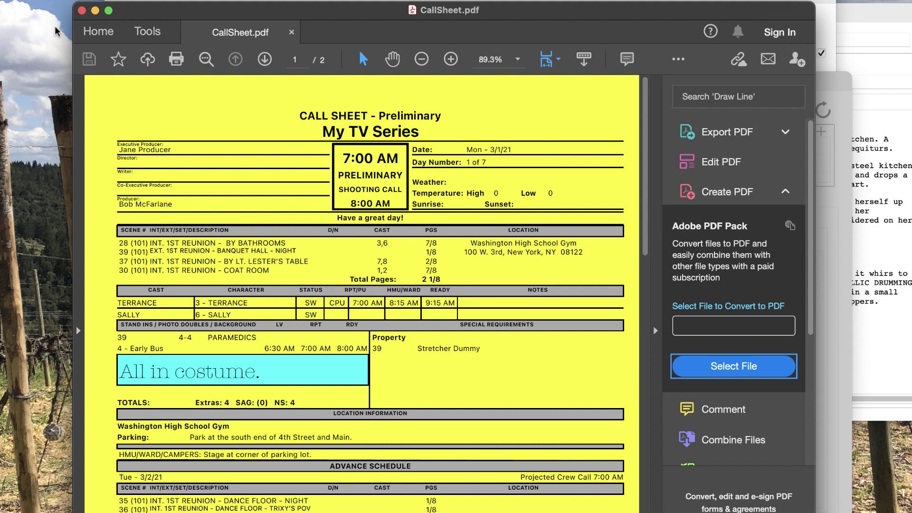
left_click(81, 10)
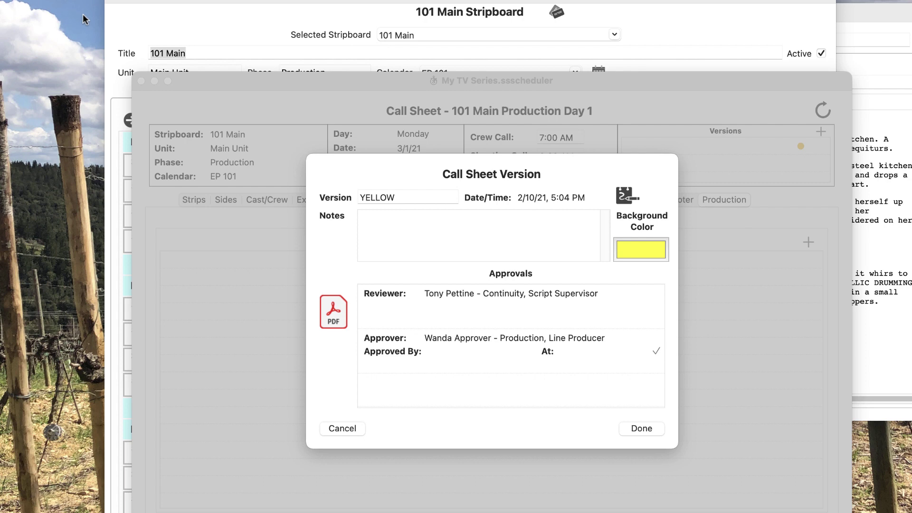
Approve the call sheet version on the line producer's approval row by logging in with the account password.
left_click(656, 354)
type("••••••")
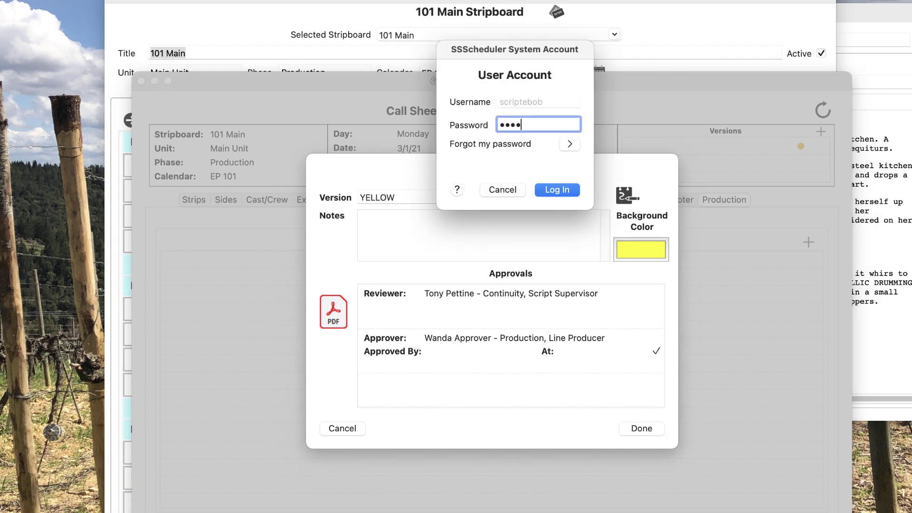
left_click(553, 191)
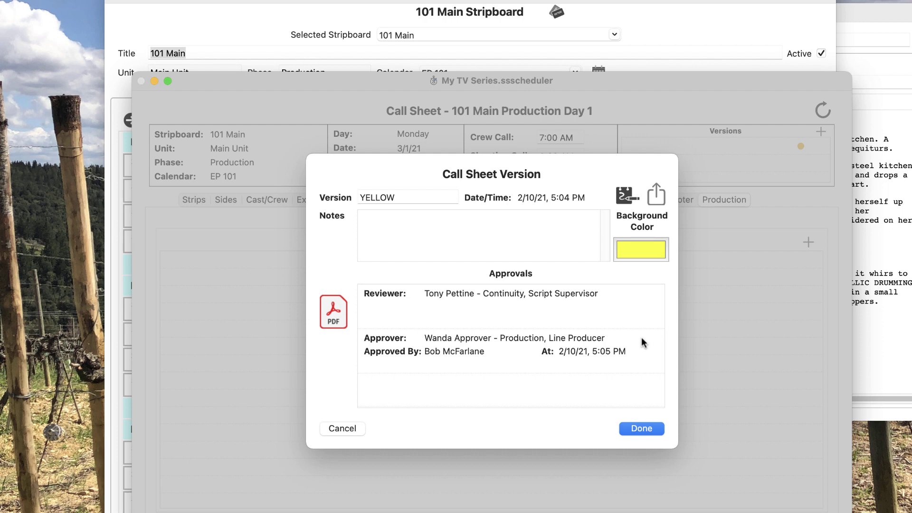
Regenerate the call sheet PDF in place of the previous one on US Letter portrait, review both pages and close it.
left_click(627, 196)
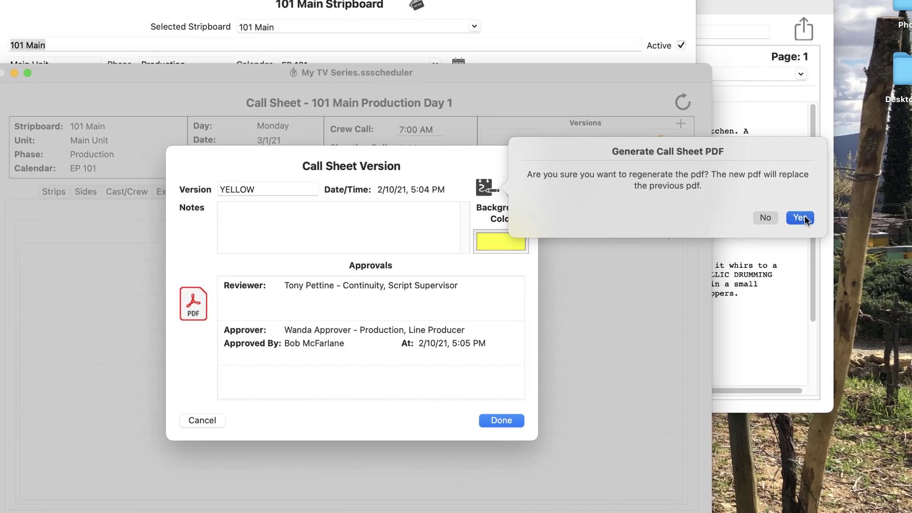
left_click(804, 220)
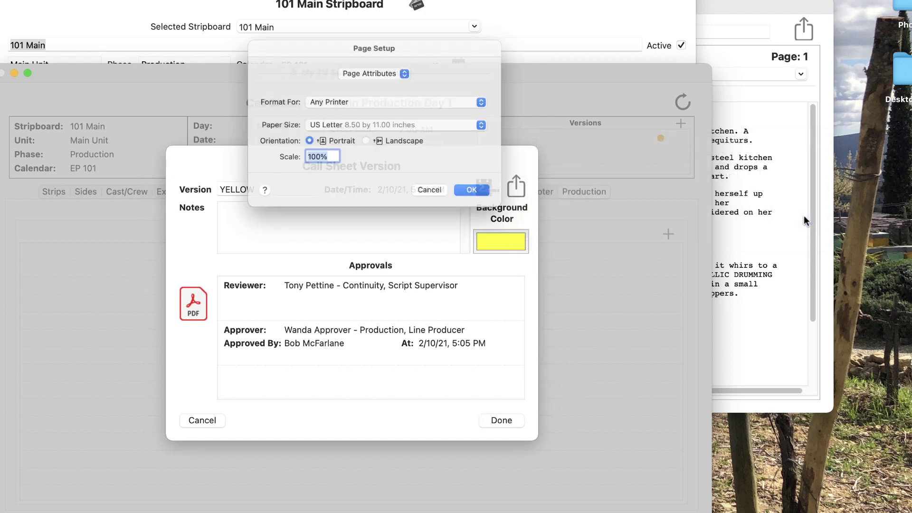
left_click(487, 200)
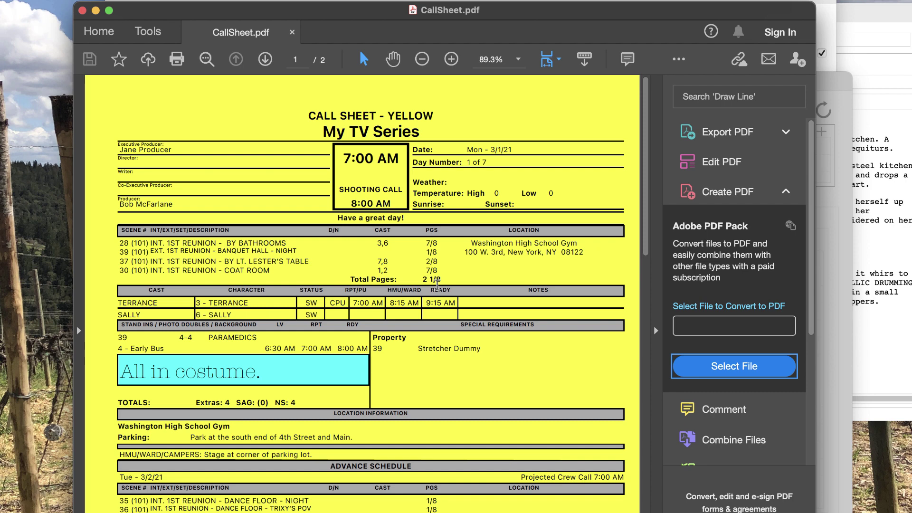
scroll(421, 306, "down", 5)
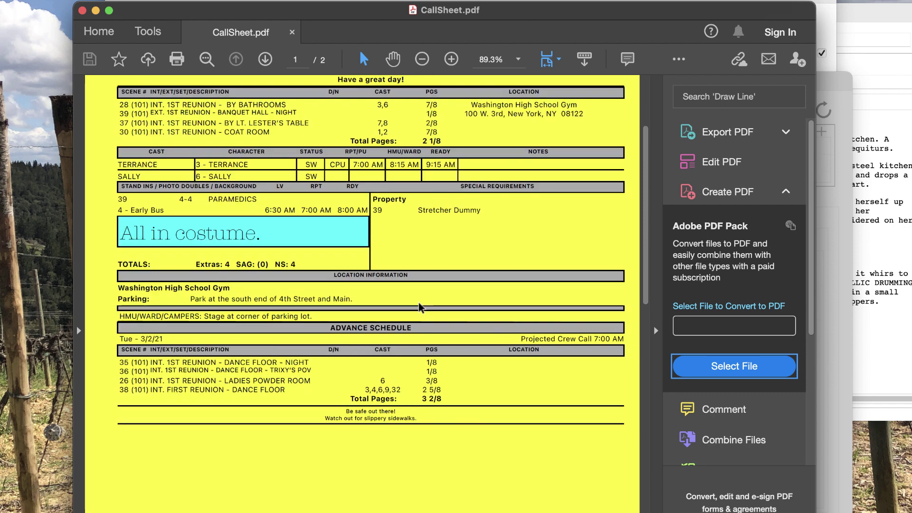
scroll(420, 307, "down", 15)
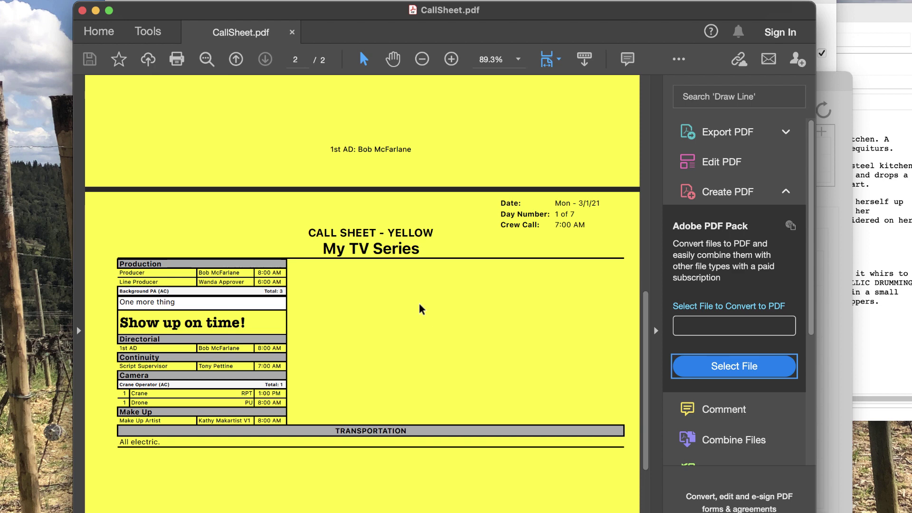
left_click(83, 11)
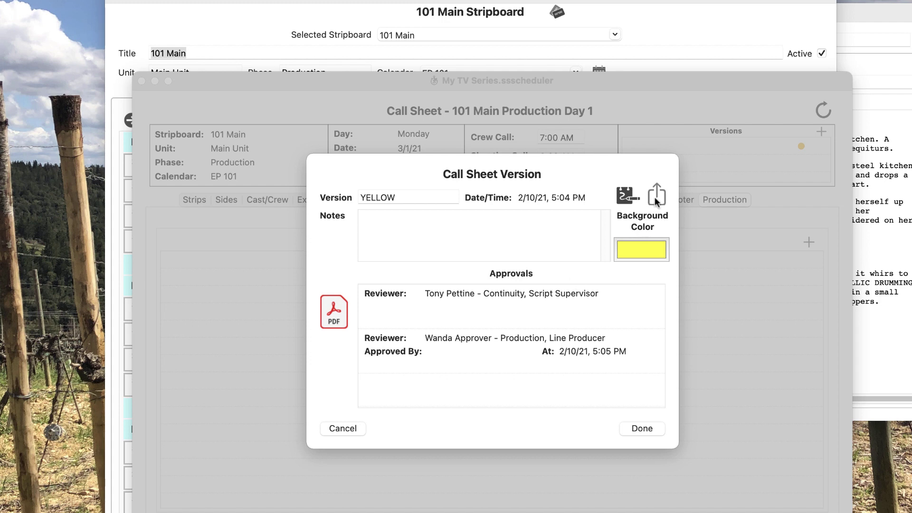
Distribute the YELLOW call sheet, accepting US Letter portrait at 100% scale for the distribution list.
left_click(655, 201)
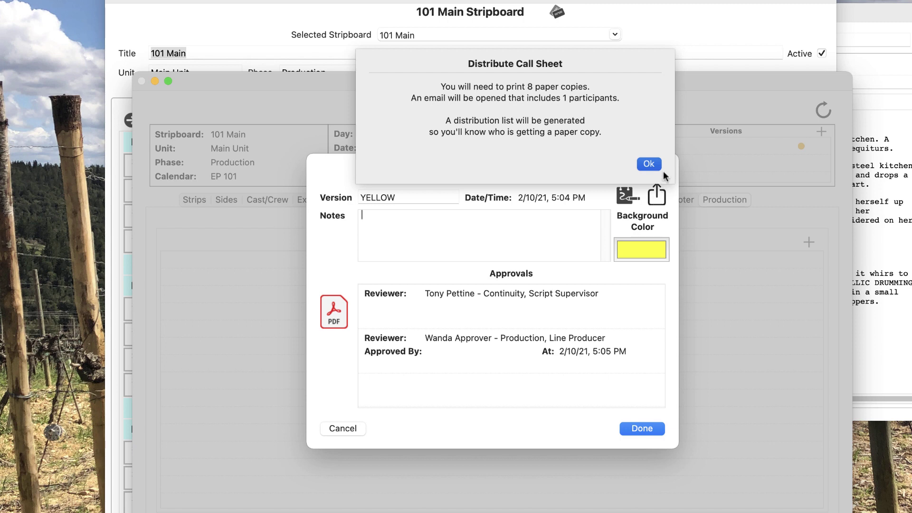
left_click(648, 163)
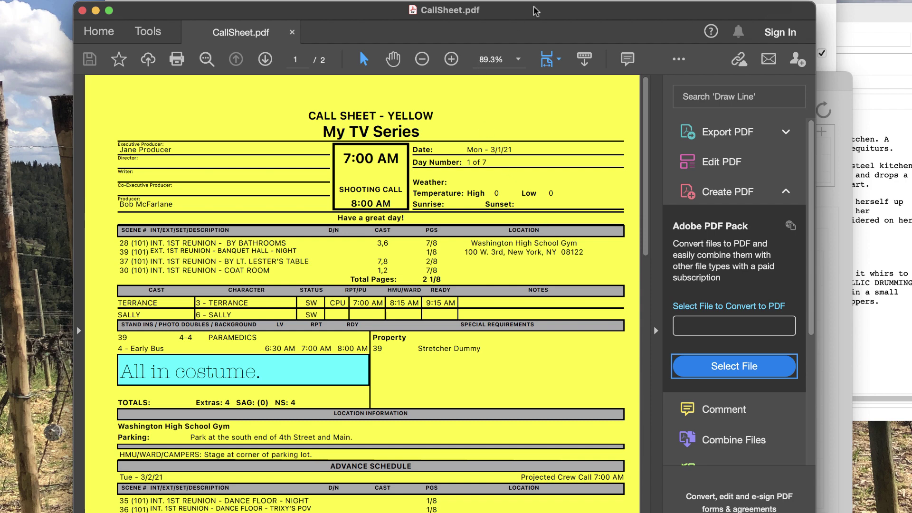
left_click_drag(535, 11, 249, 16)
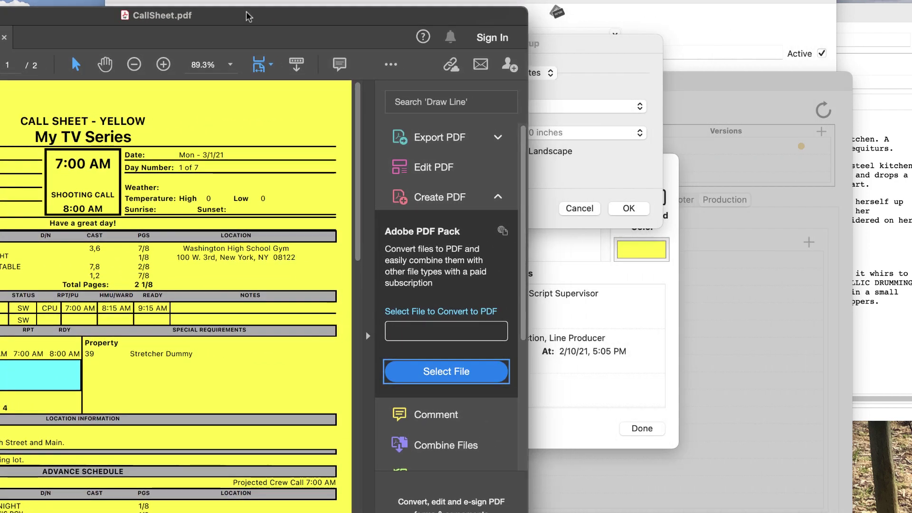
left_click(614, 52)
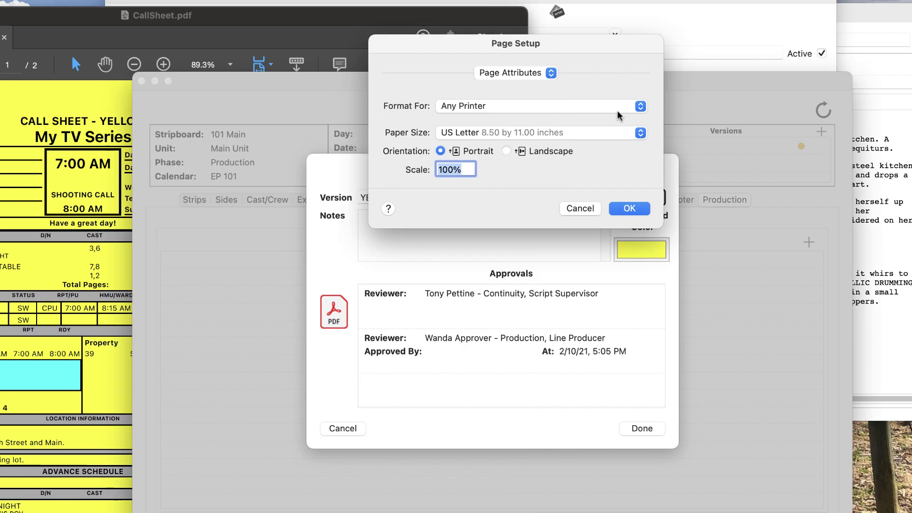
left_click(629, 209)
View the distribution email and distribution list, close them with all open PDFs, and finish the YELLOW version.
left_click_drag(271, 17, 531, 1)
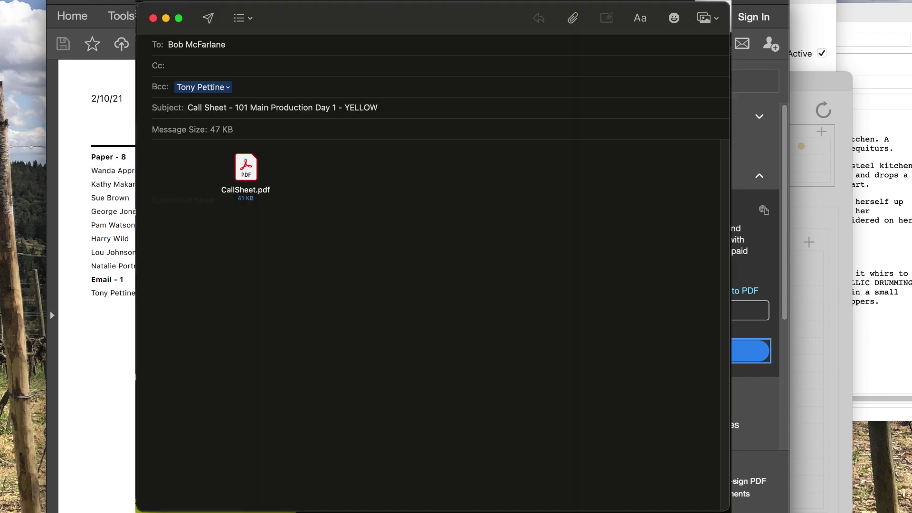
left_click(91, 1)
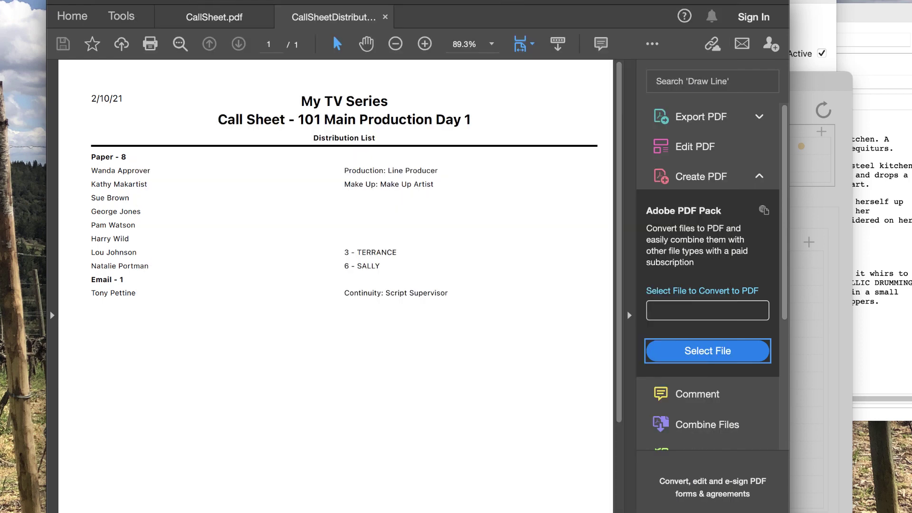
left_click(55, 1)
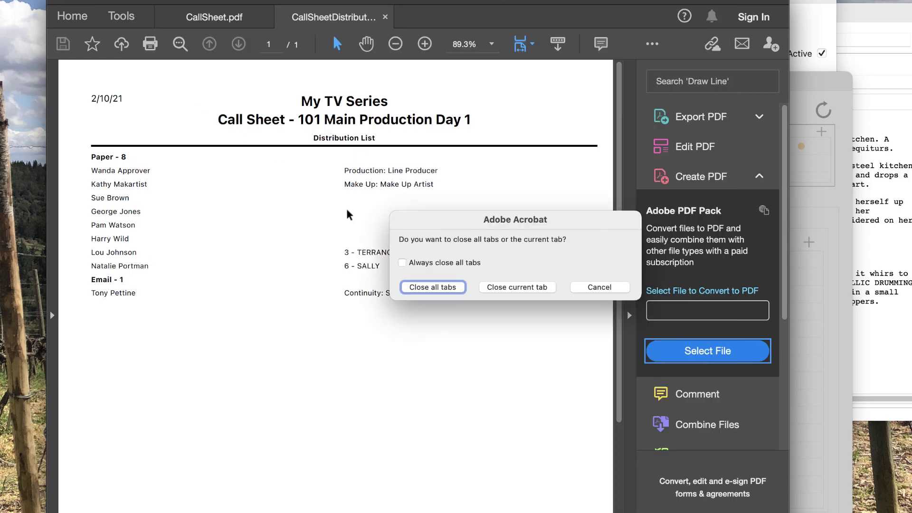
left_click(451, 286)
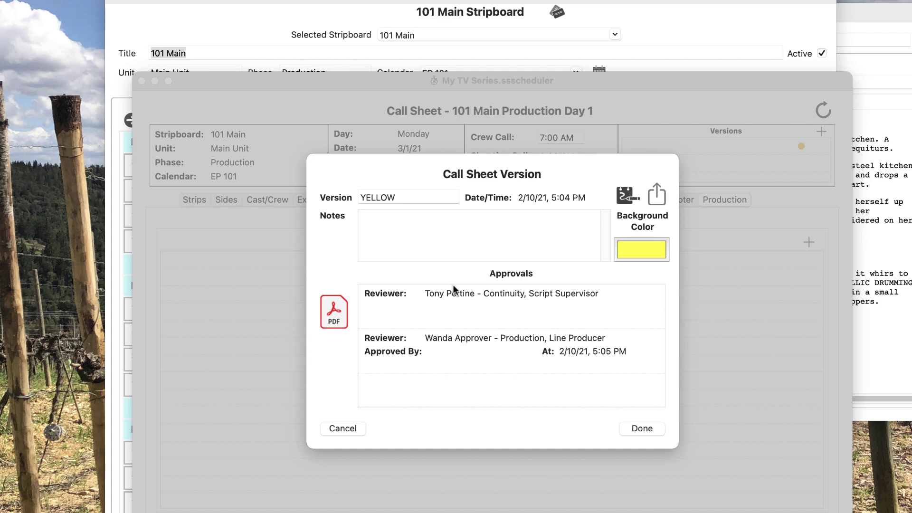
left_click(640, 429)
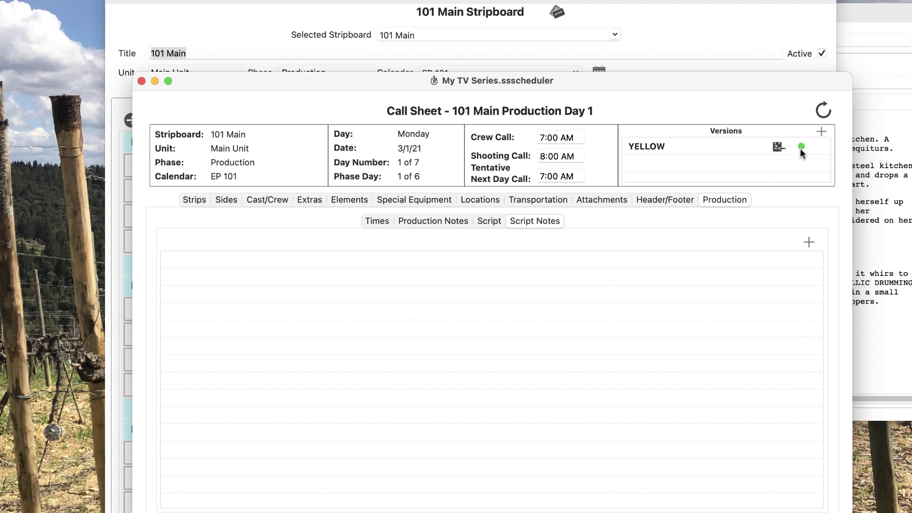
left_click(666, 145)
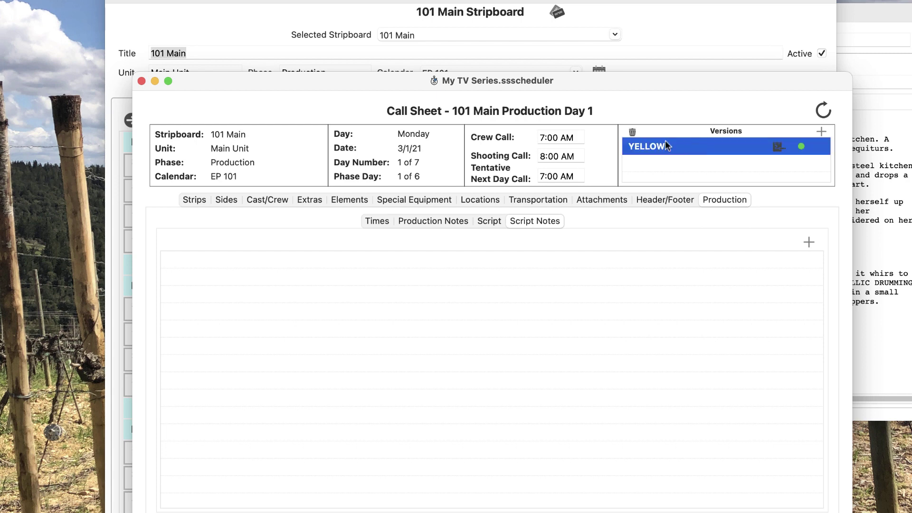
left_click(632, 133)
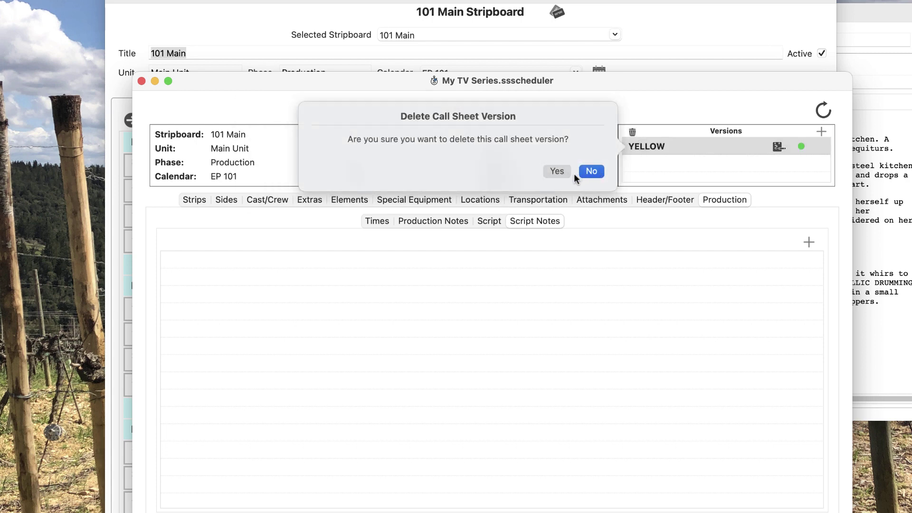
left_click(591, 171)
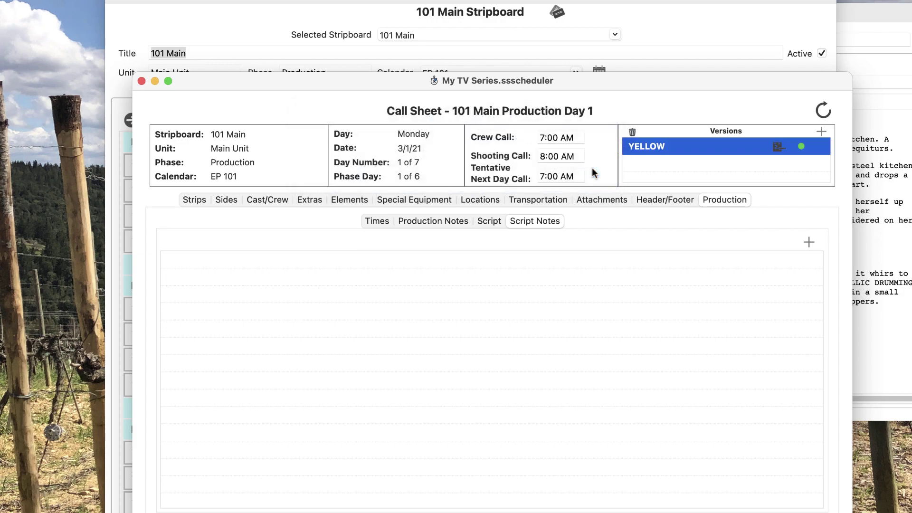